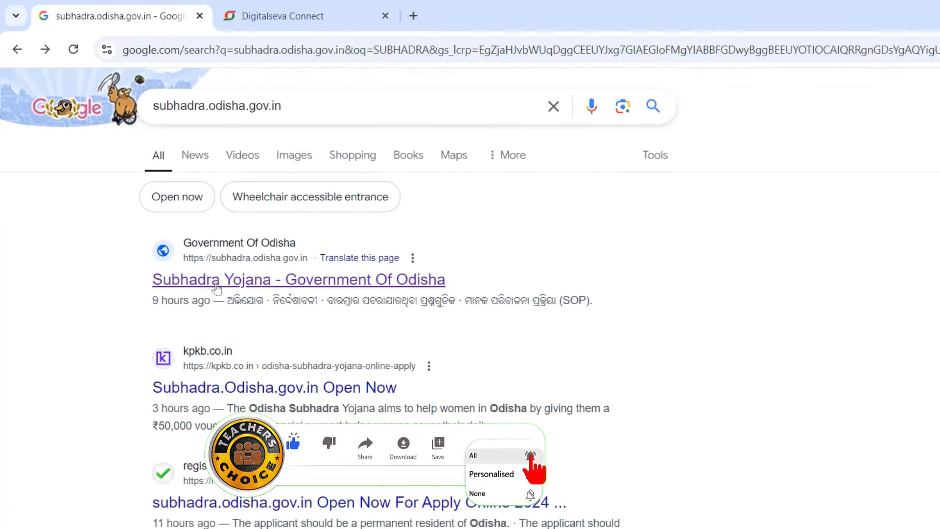
# Open the 'Subhadra Yojana - Government Of Odisha' result to reach subhadra.odisha.gov.in.
pyautogui.click(216, 284)
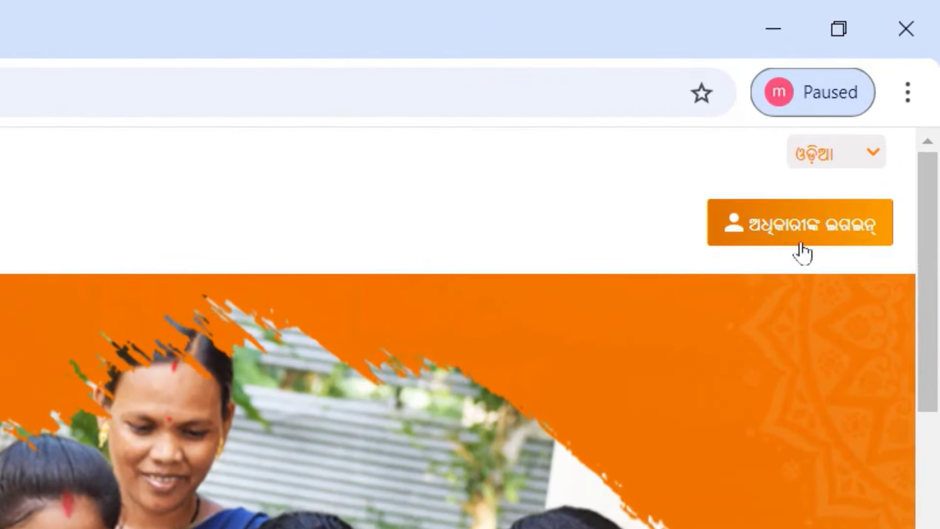
# Choose CSC Login from the officials' login options and initiate the Digital Seva Connect sign-in.
pyautogui.click(809, 240)
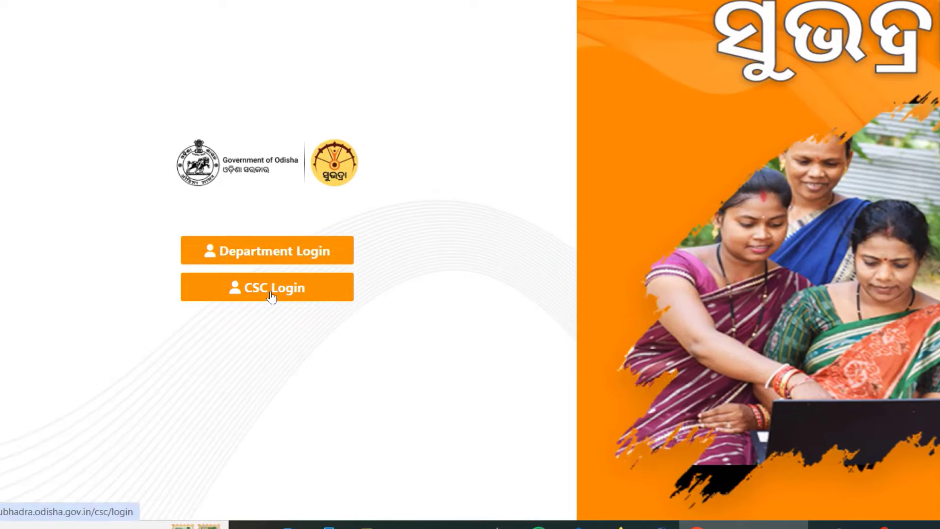
pyautogui.click(271, 295)
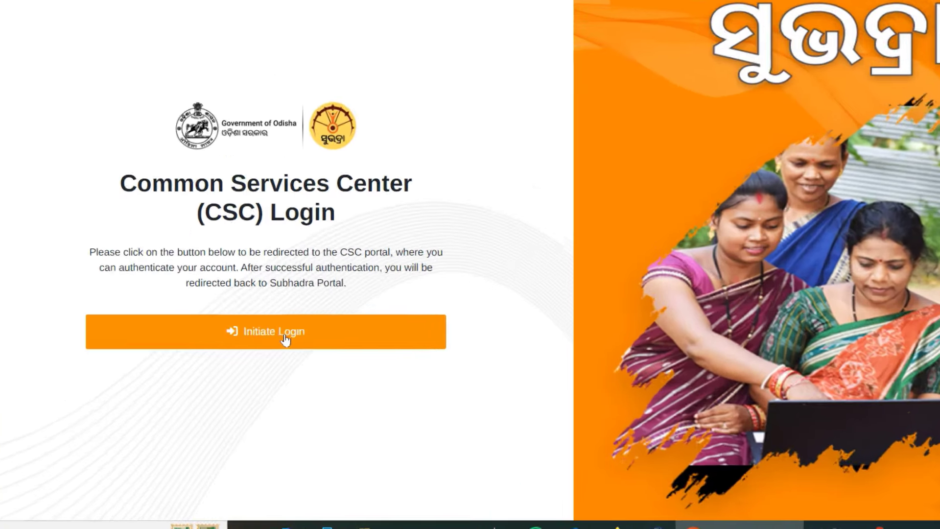
pyautogui.click(299, 332)
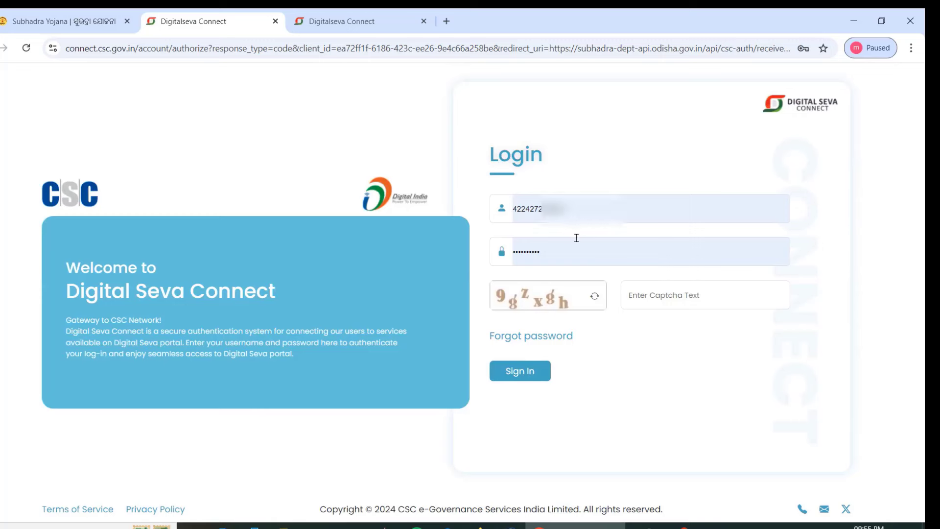
# Enter the captcha on the Digital Seva Connect sign-in page.
pyautogui.click(662, 297)
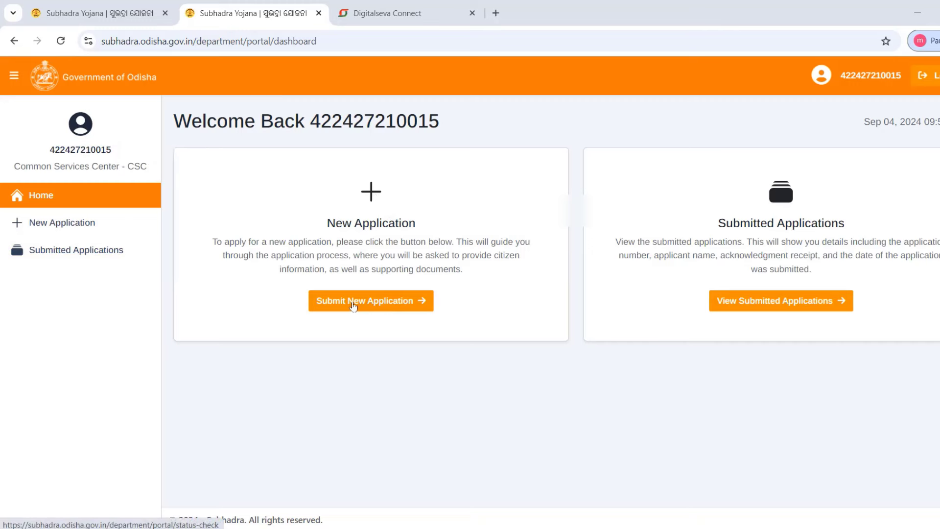
# Start a New Application and submit the applicant's pasted Aadhaar number for e-KYC.
pyautogui.click(36, 227)
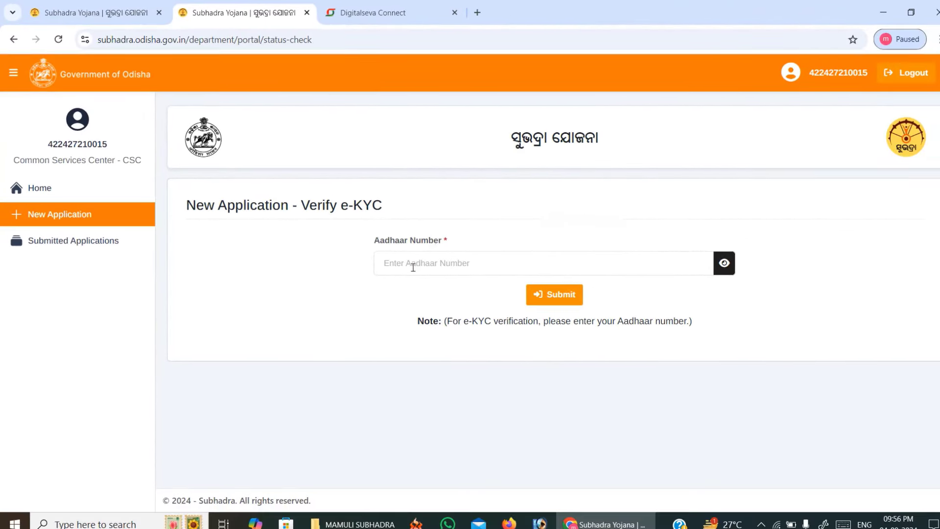
pyautogui.click(412, 267)
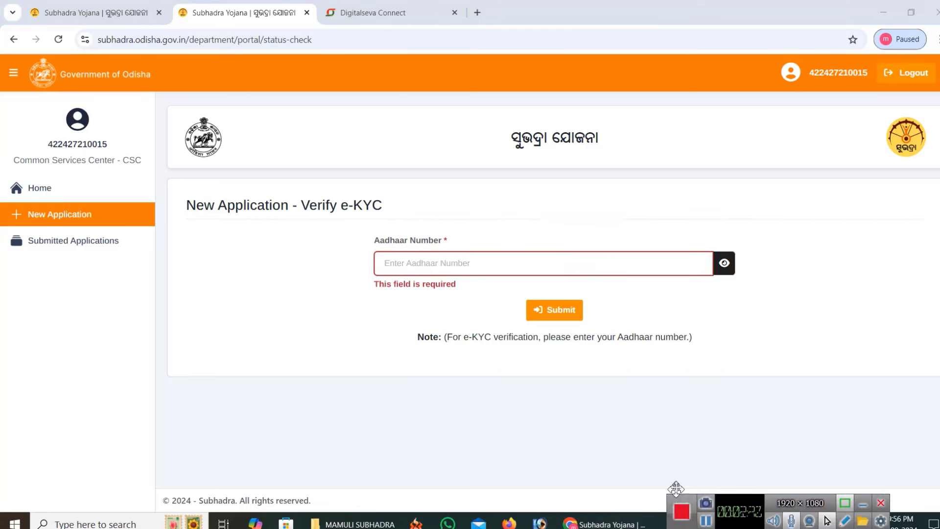
pyautogui.hotkey('ctrl', 'v')
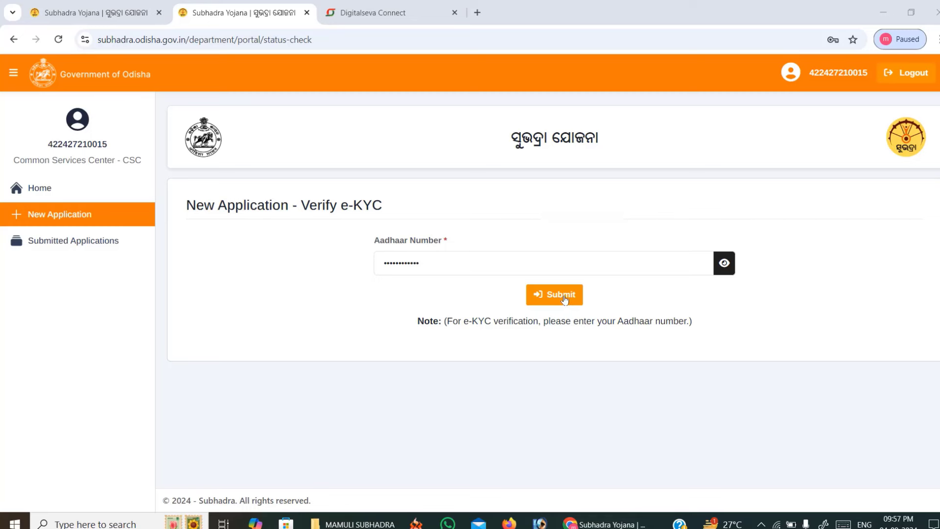
pyautogui.click(564, 295)
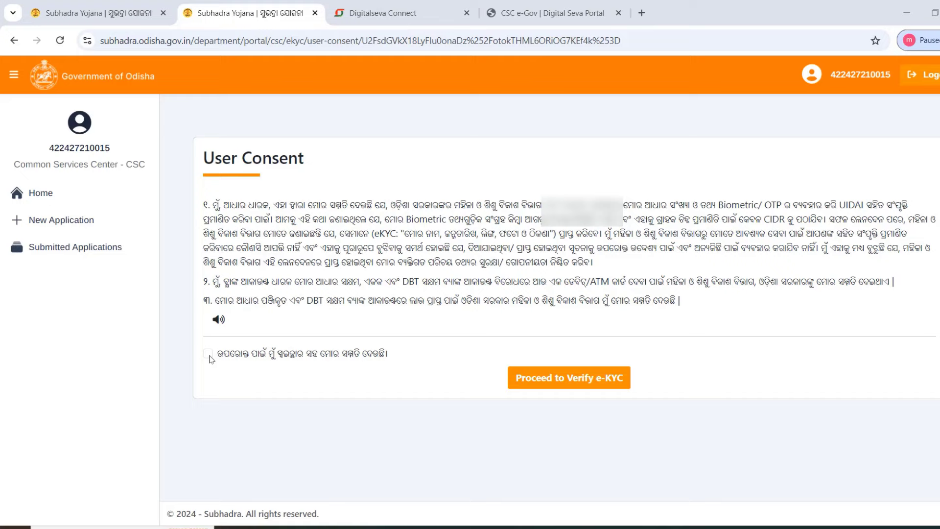
# Accept the e-KYC consent, choose OTP authentication, and start eKYC.
pyautogui.click(209, 357)
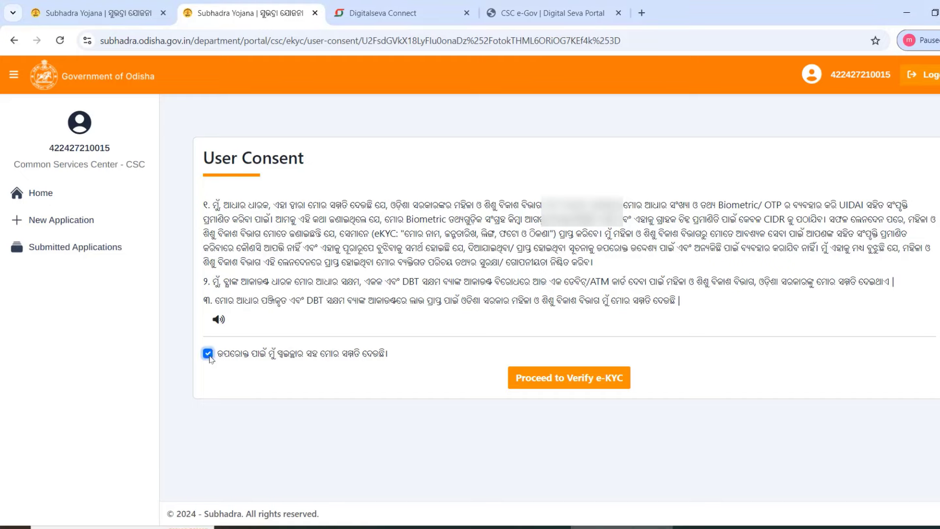
pyautogui.click(561, 387)
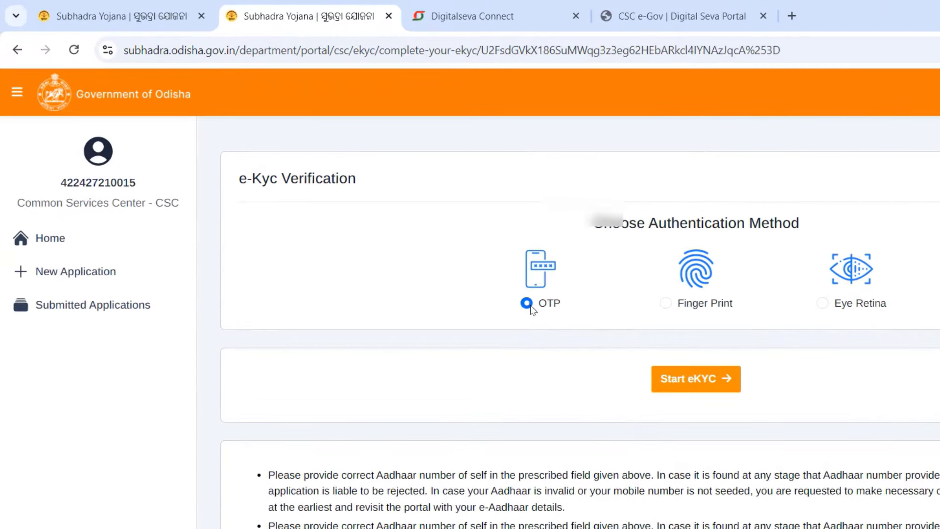
pyautogui.click(665, 304)
pyautogui.click(526, 303)
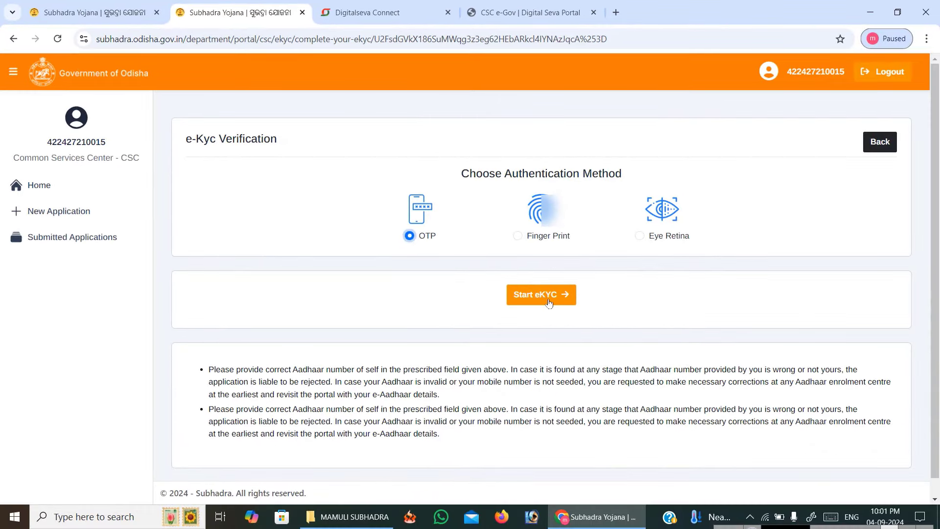
pyautogui.click(544, 300)
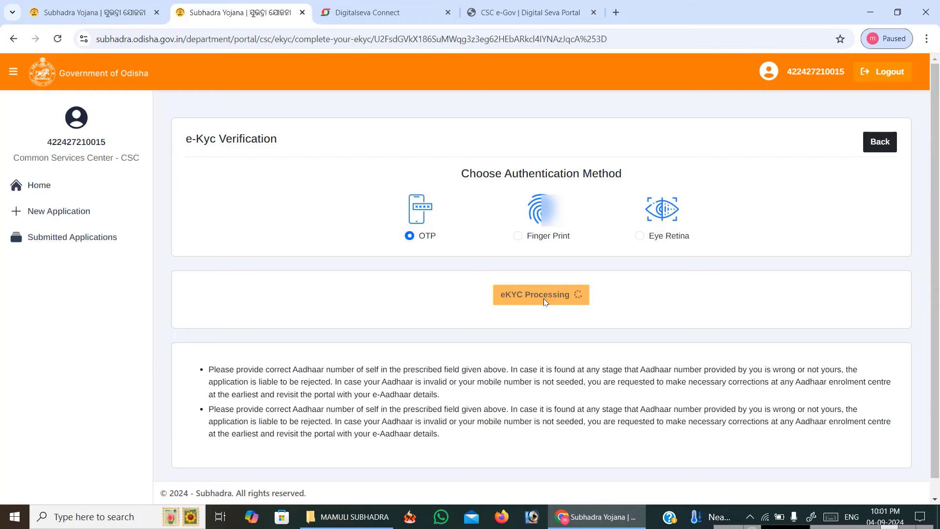
pyautogui.click(732, 525)
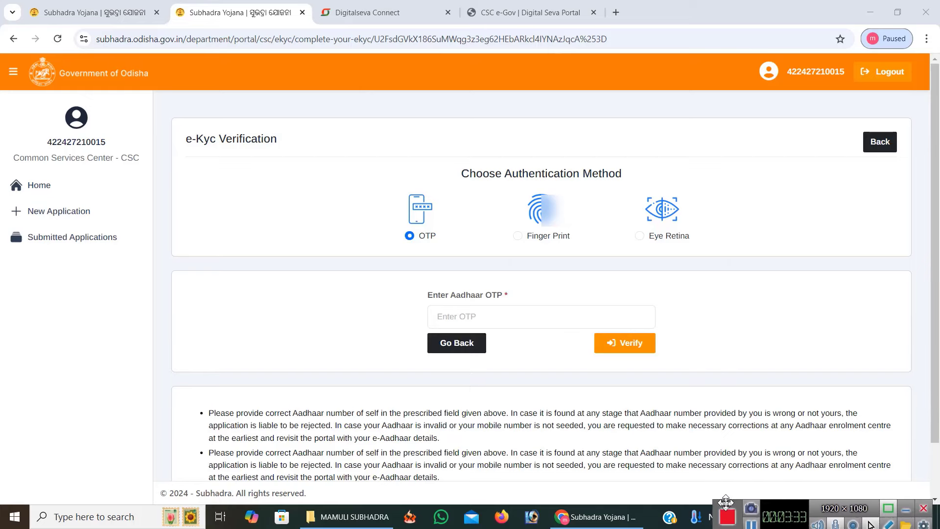
# Paste the received Aadhaar OTP and verify it to load the application form.
pyautogui.click(459, 318)
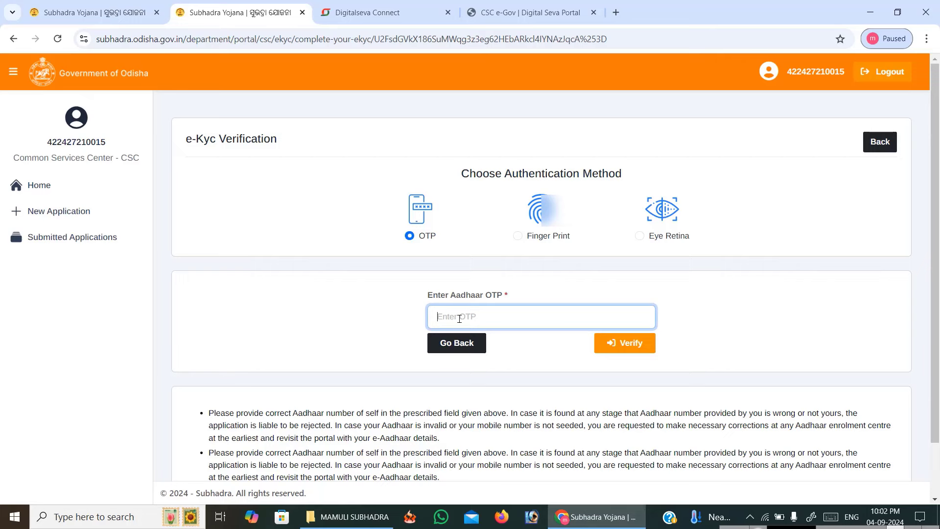
pyautogui.hotkey('ctrl', 'v')
pyautogui.scroll(-1, 591, 352)
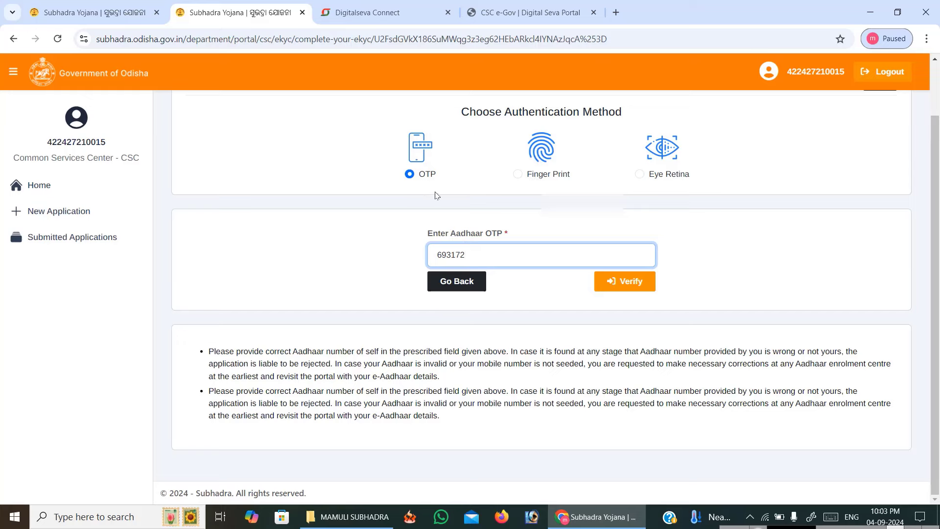
pyautogui.click(628, 286)
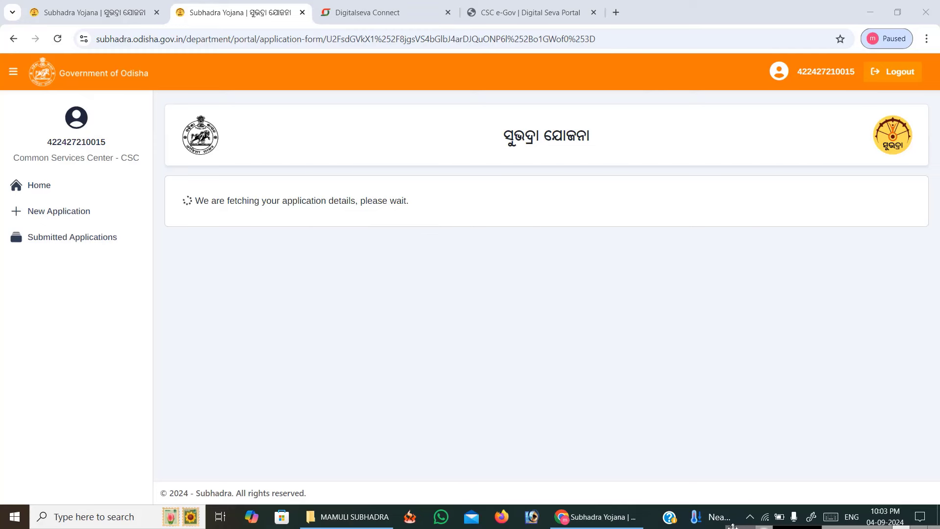
# Select Father as C/O Type and enter the father's full name in Husband/Father Name.
pyautogui.moveTo(735, 524)
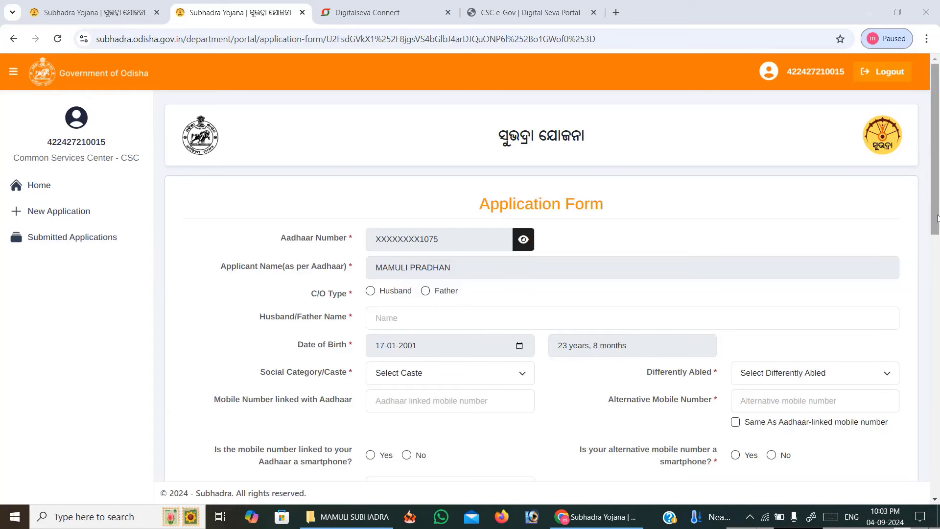
pyautogui.moveTo(937, 218); pyautogui.dragTo(937, 226)
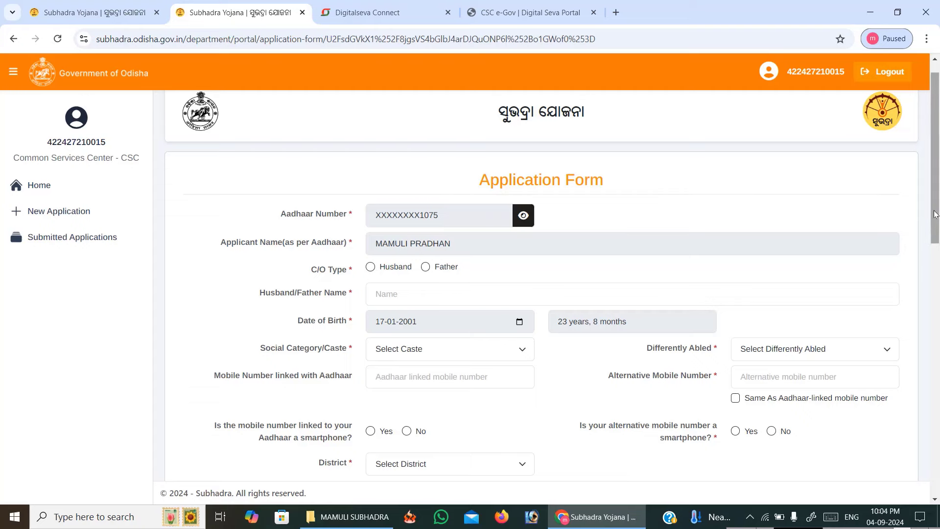
pyautogui.moveTo(935, 214); pyautogui.dragTo(935, 230)
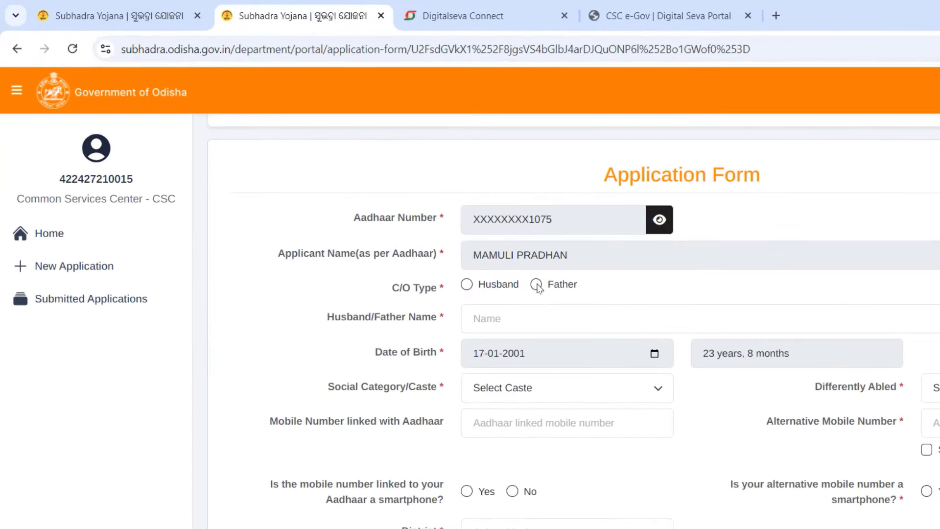
pyautogui.click(537, 285)
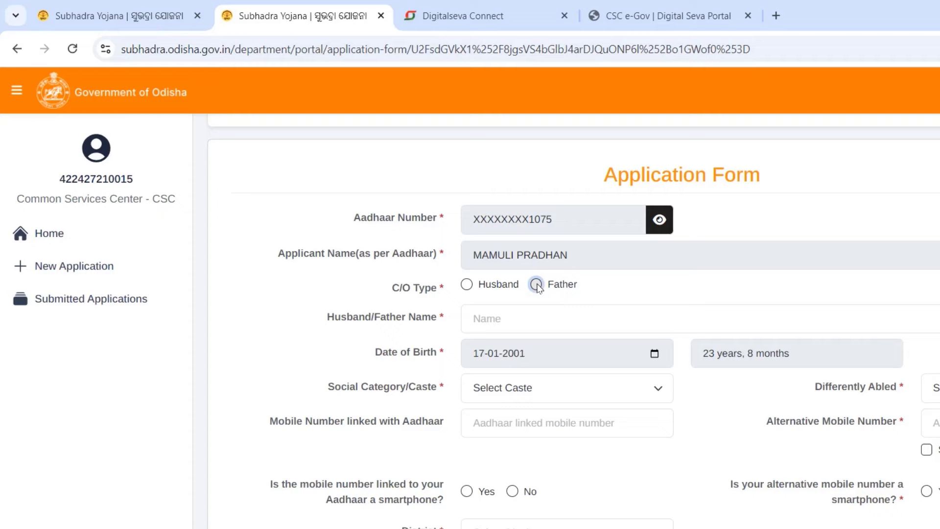
pyautogui.click(512, 315)
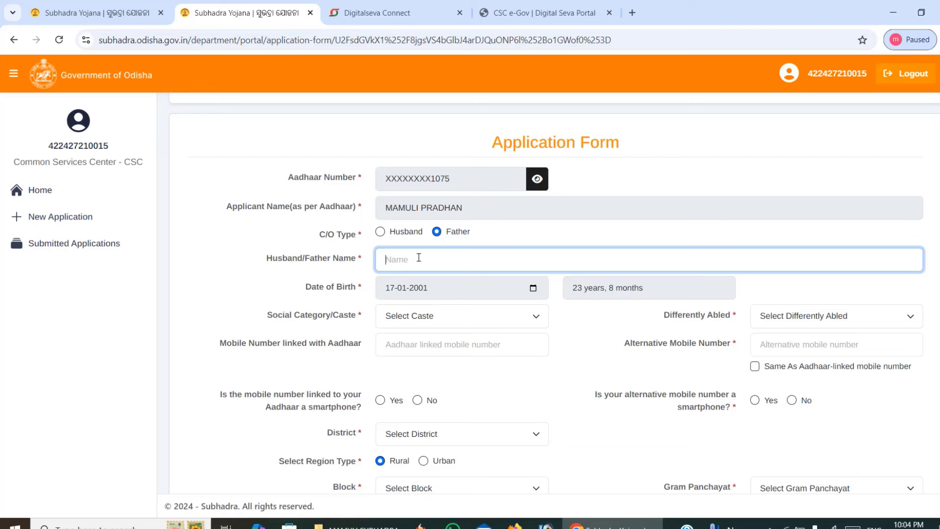
pyautogui.write('de')
pyautogui.press('BackSpace')
pyautogui.press('BackSpace')
pyautogui.press('Tab')
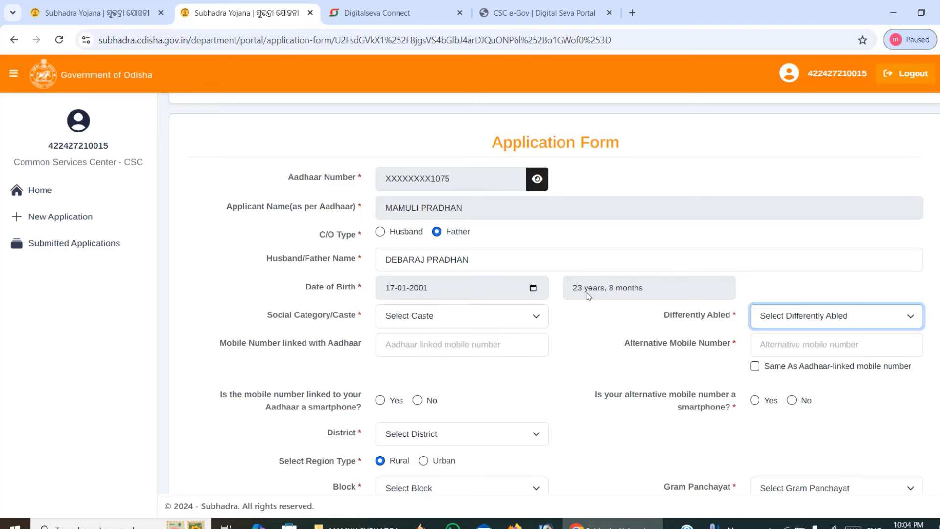
# Set Social Category/Caste to ST and Differently Abled to No.
pyautogui.click(428, 319)
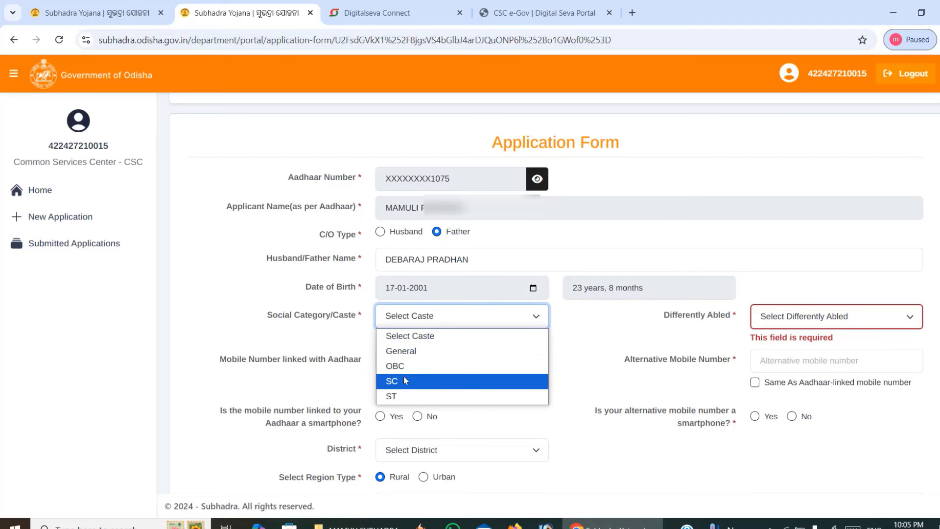
pyautogui.click(401, 397)
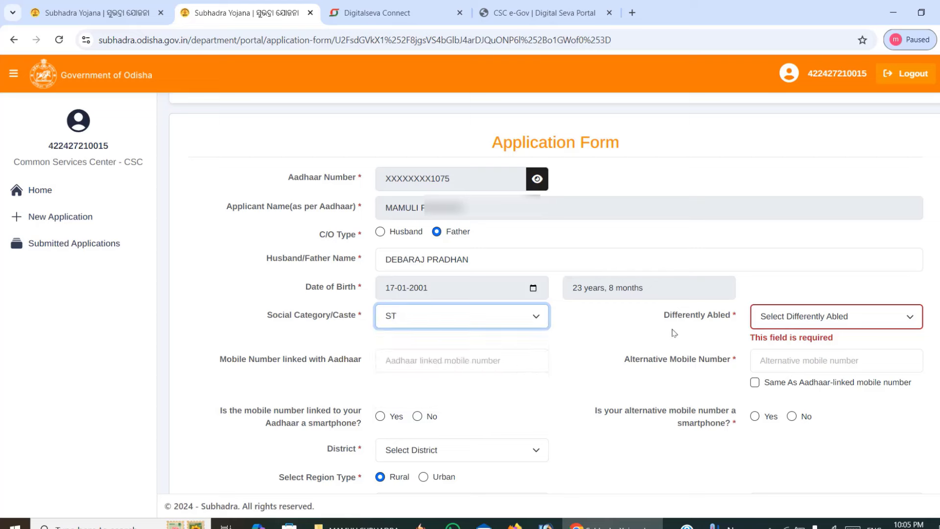
pyautogui.click(784, 321)
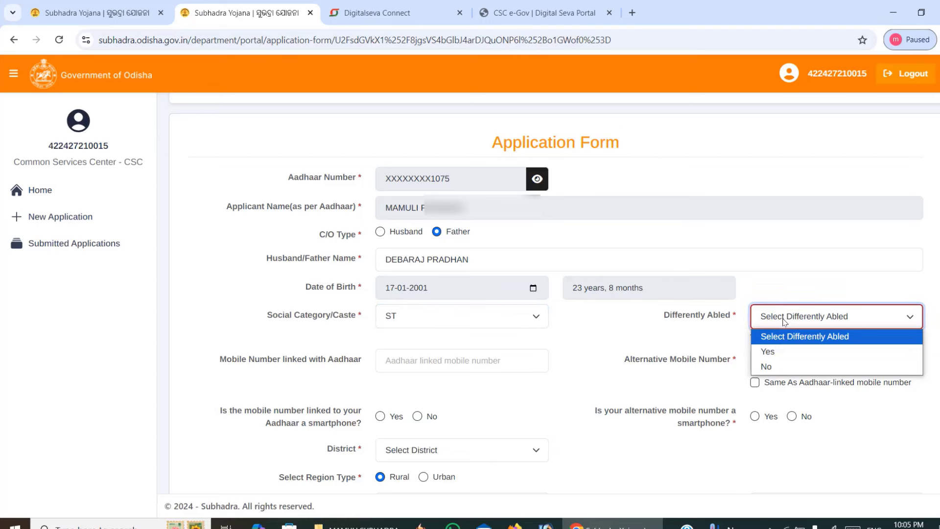
pyautogui.click(709, 339)
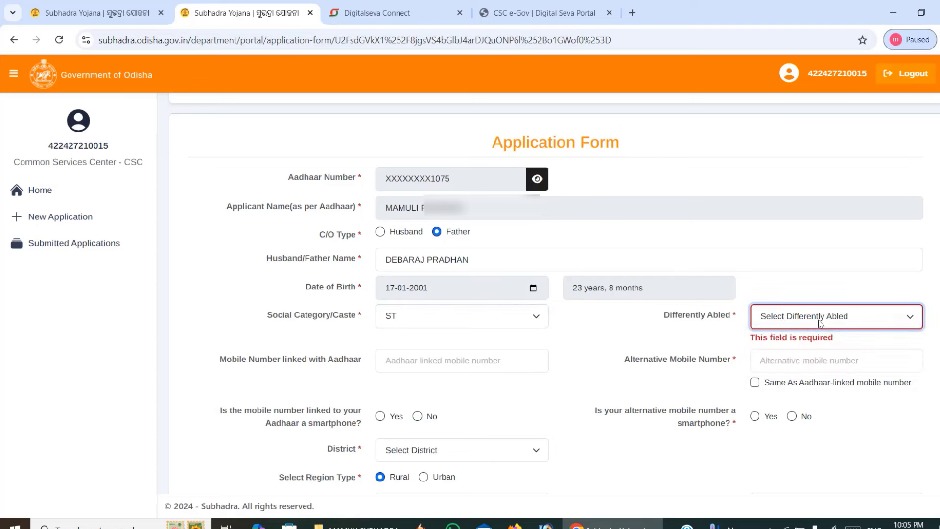
pyautogui.click(798, 319)
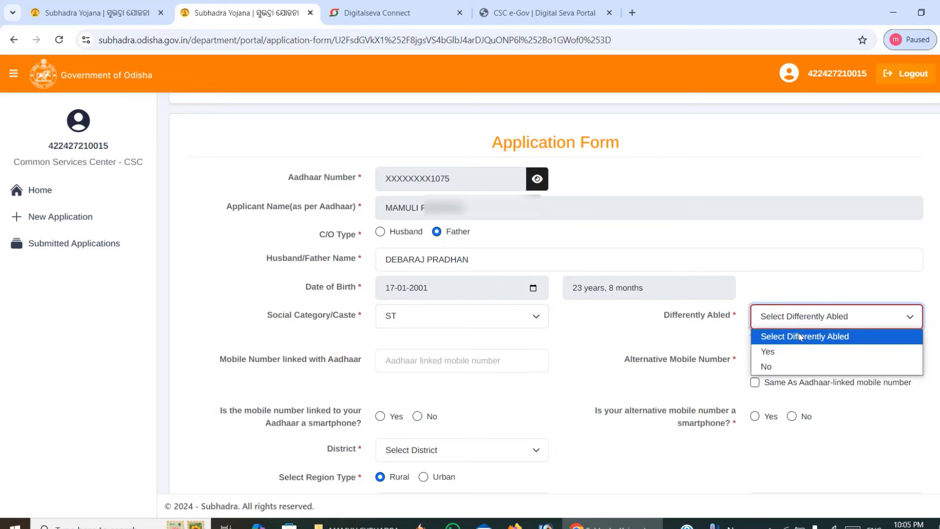
pyautogui.click(681, 340)
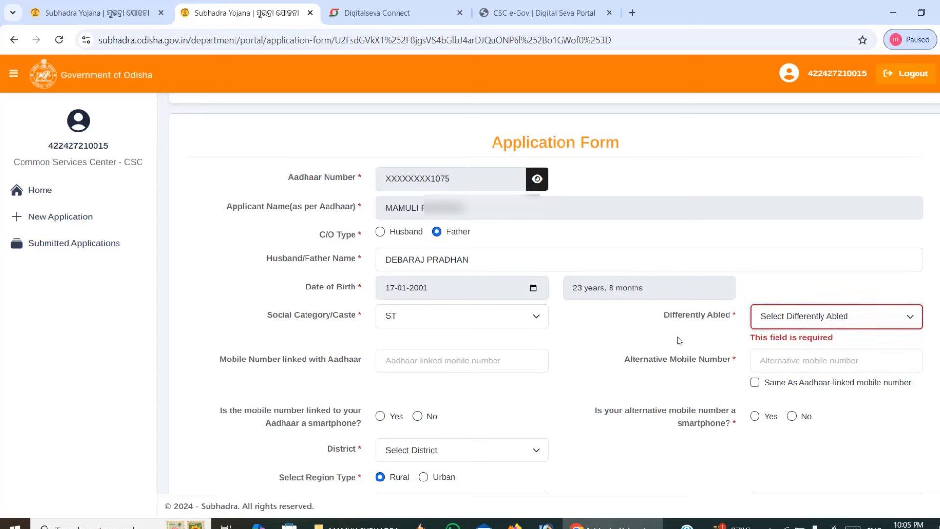
pyautogui.scroll(-1, 826, 334)
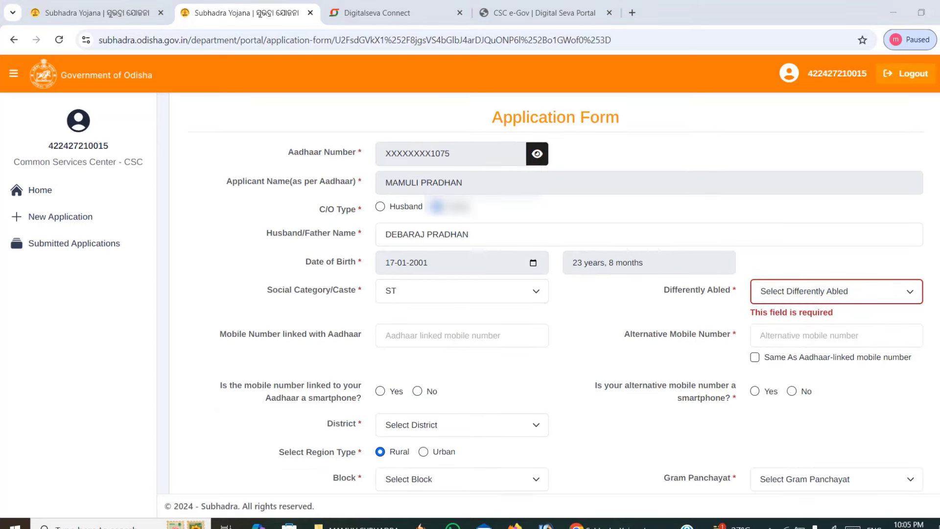
pyautogui.click(783, 297)
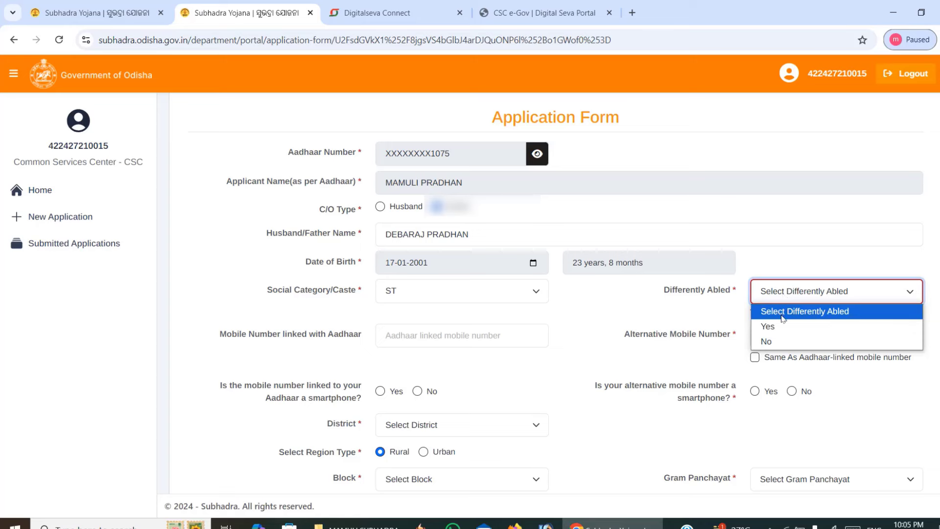
pyautogui.click(767, 342)
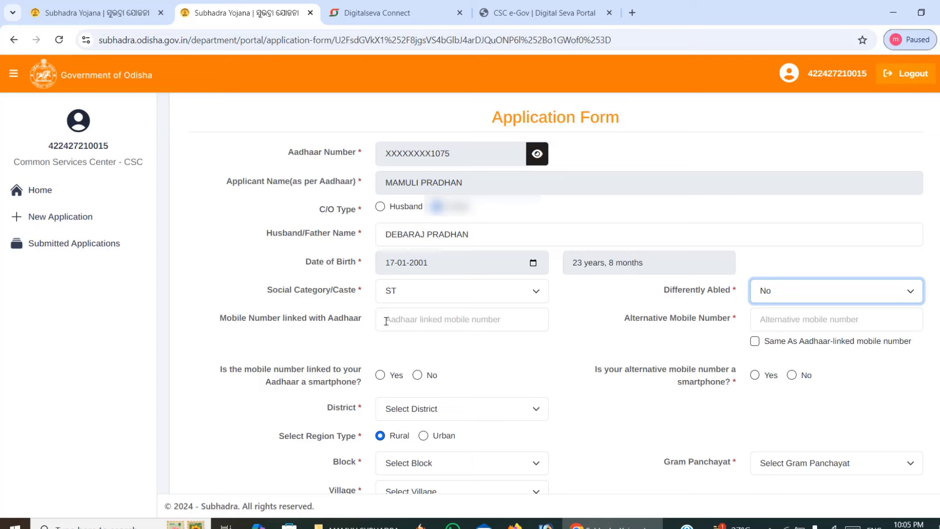
# Enter the Aadhaar-linked mobile number and the alternative mobile number.
pyautogui.click(387, 321)
pyautogui.hotkey('ctrl', 'v')
pyautogui.click(776, 322)
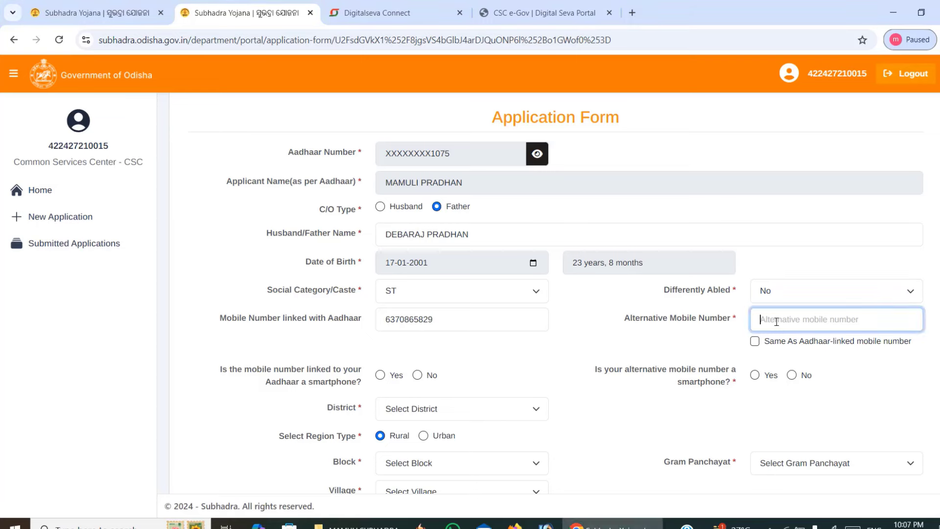
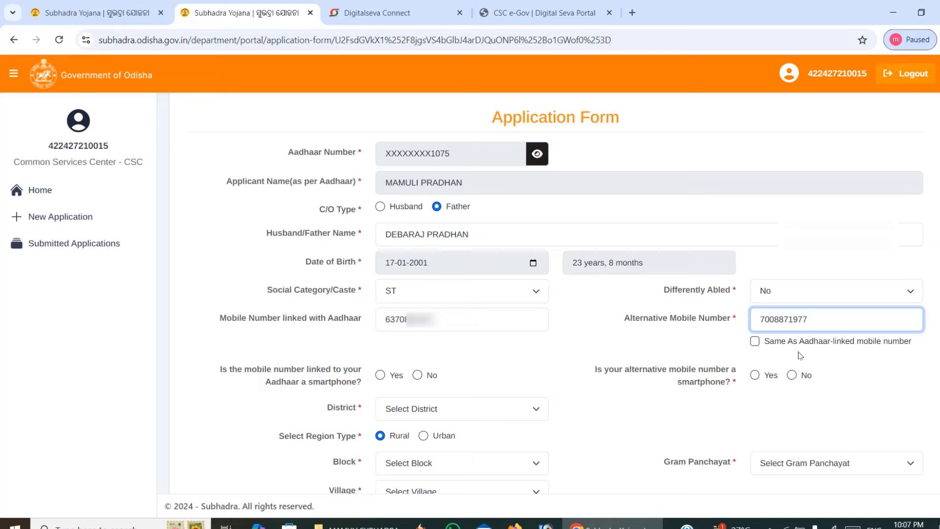
pyautogui.click(754, 342)
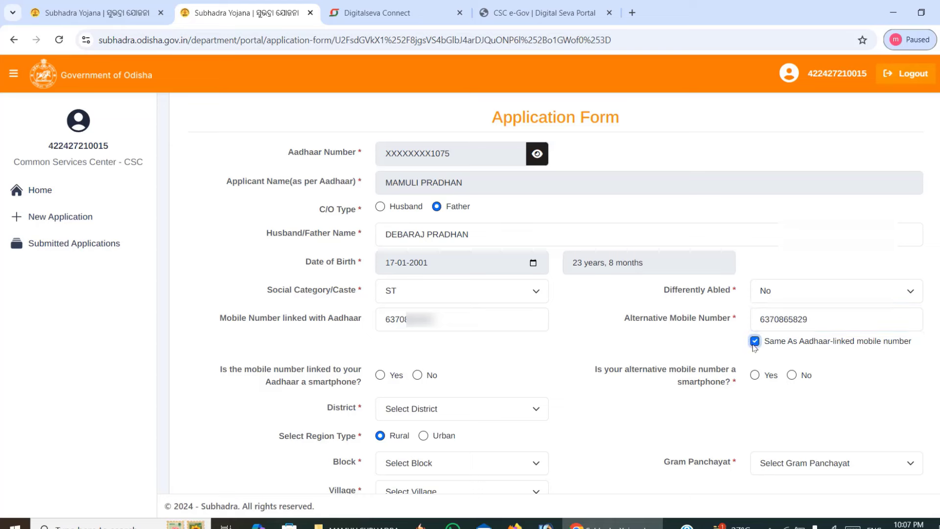
pyautogui.click(754, 343)
pyautogui.click(779, 319)
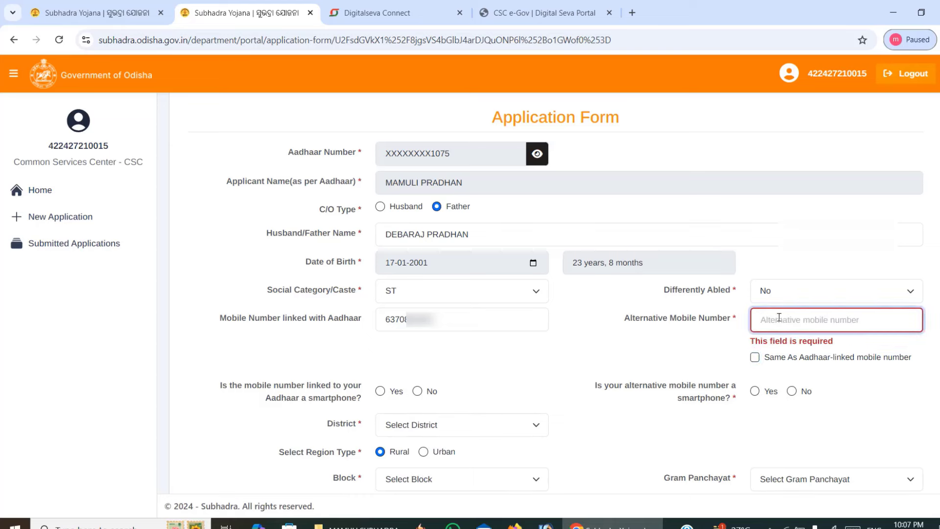
pyautogui.write('7')
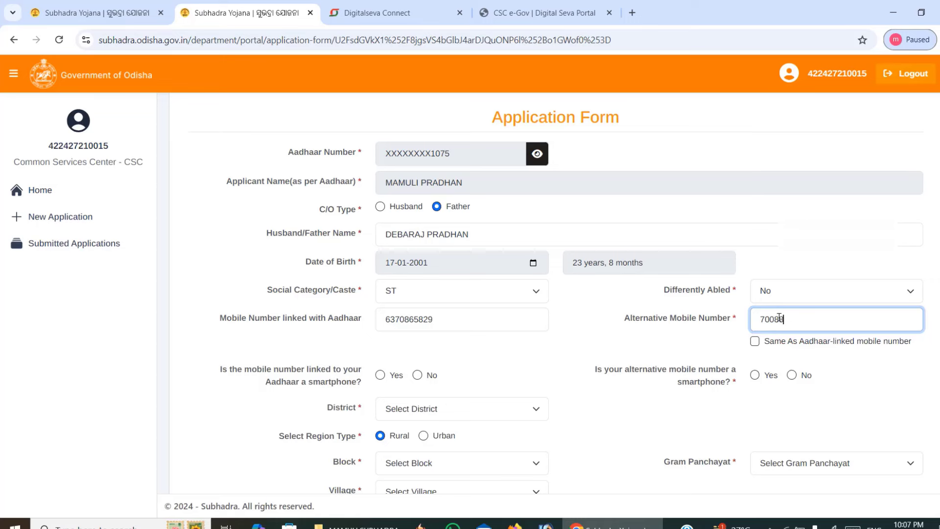
pyautogui.write('0088')
# Answer Yes to both smartphone questions and correct the alternative mobile number.
pyautogui.scroll(-2, 636, 314)
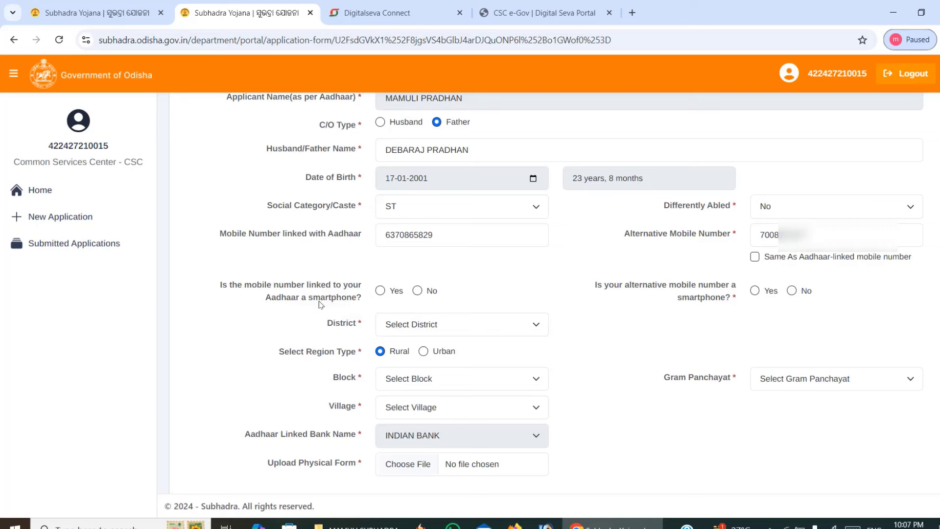
pyautogui.click(381, 294)
pyautogui.click(754, 292)
pyautogui.click(768, 239)
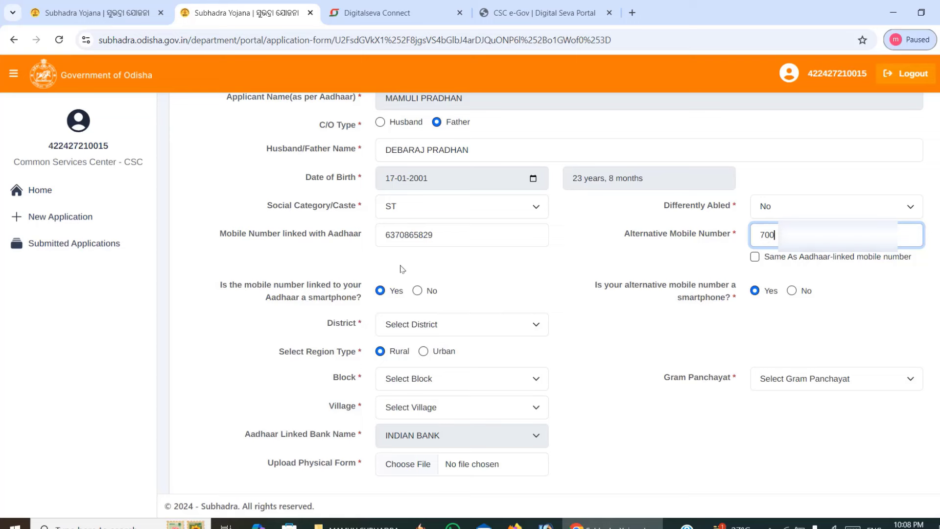
pyautogui.scroll(-2, 883, 248)
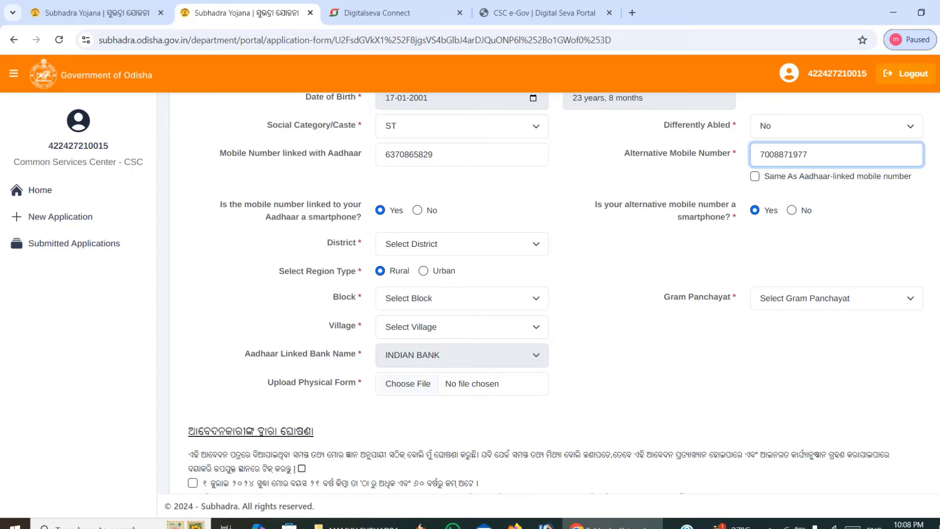
pyautogui.scroll(-1, 411, 245)
# Set the district to Cuttack and the block to Narasinghpur.
pyautogui.scroll(1, 411, 245)
pyautogui.click(411, 262)
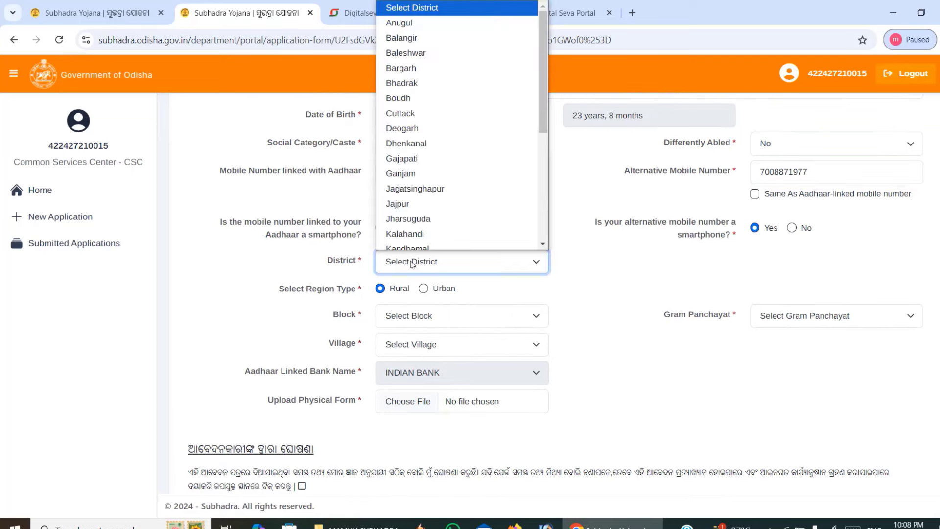
pyautogui.press('c')
pyautogui.press('Return')
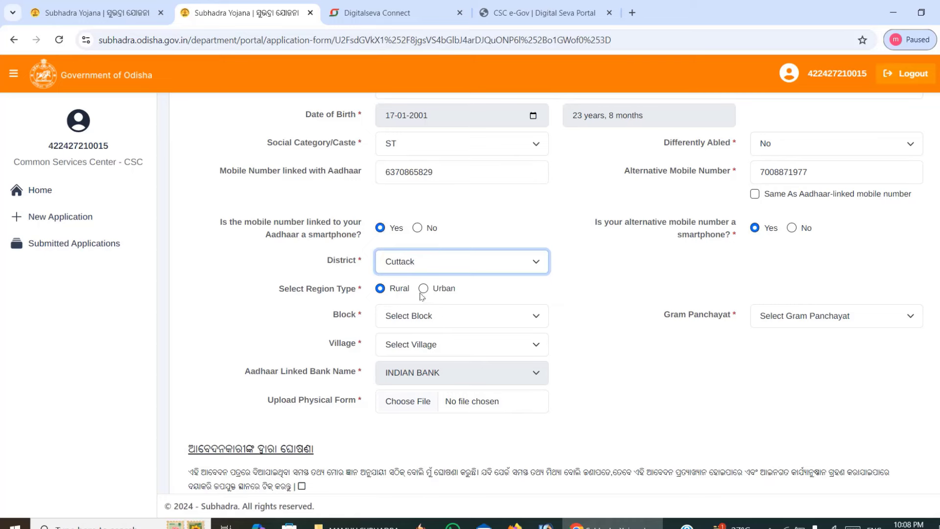
pyautogui.scroll(-2, 548, 226)
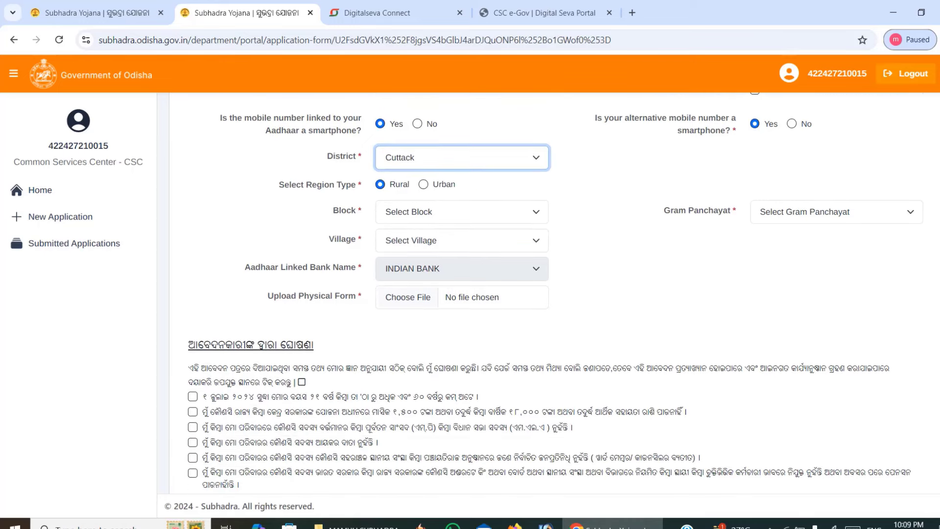
pyautogui.click(420, 215)
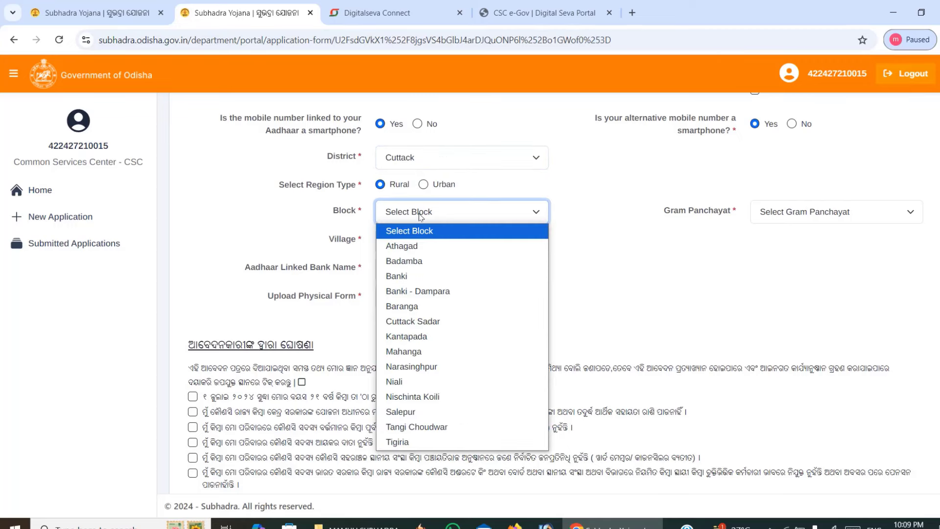
pyautogui.click(411, 366)
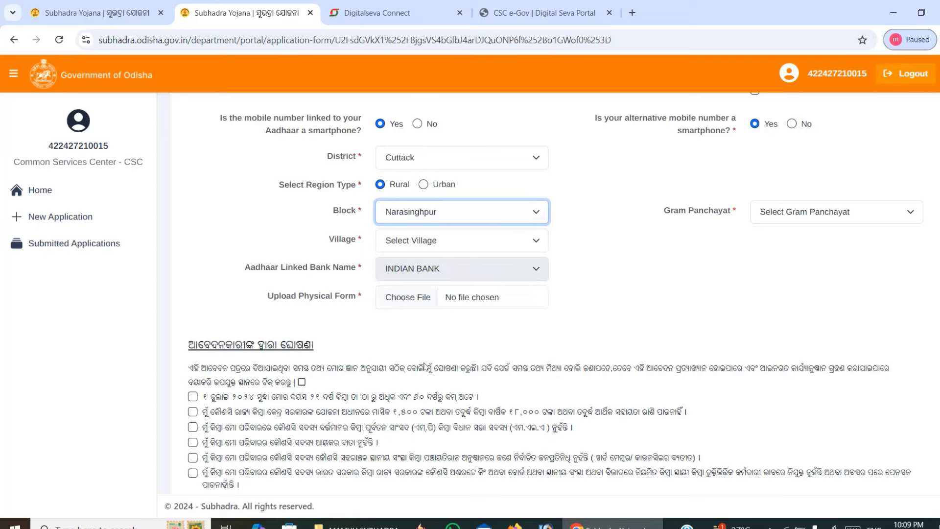
# Choose Kokalaba as gram panchayat and Jogibahali as village.
pyautogui.click(782, 216)
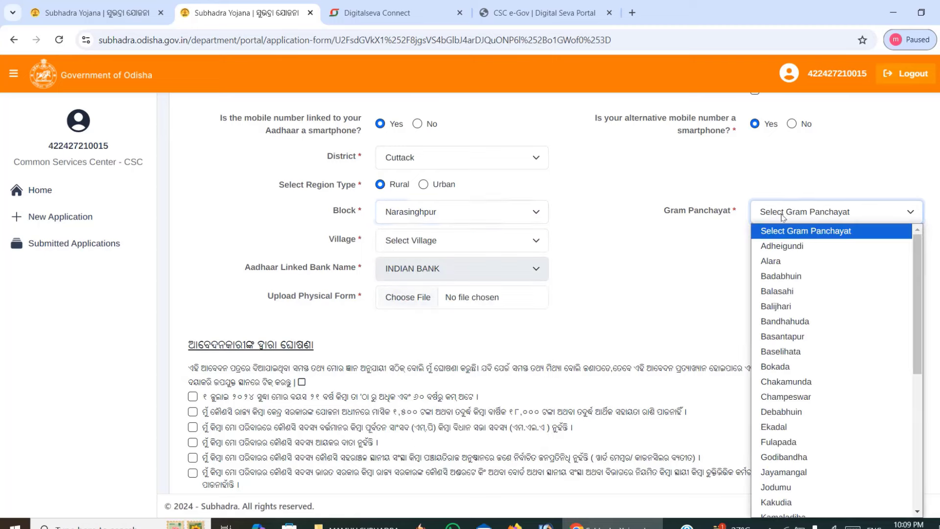
pyautogui.write('ko')
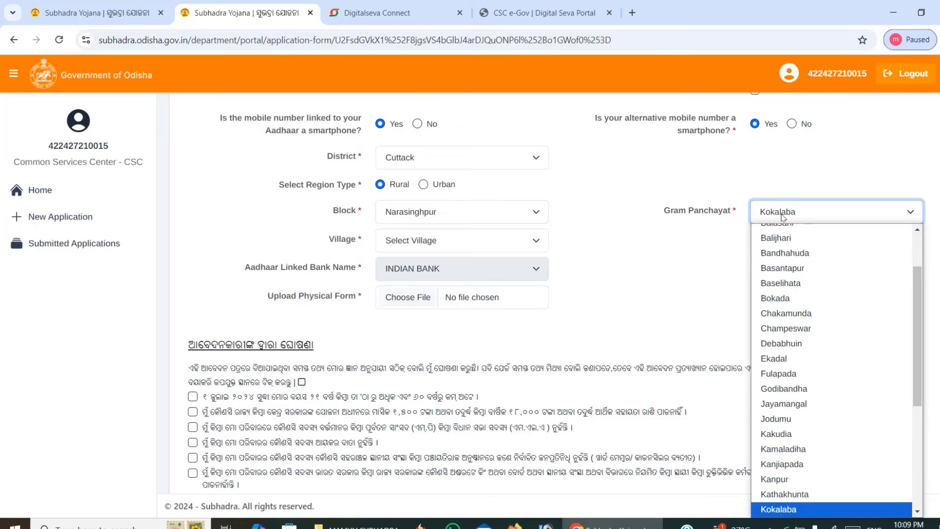
pyautogui.press('Return')
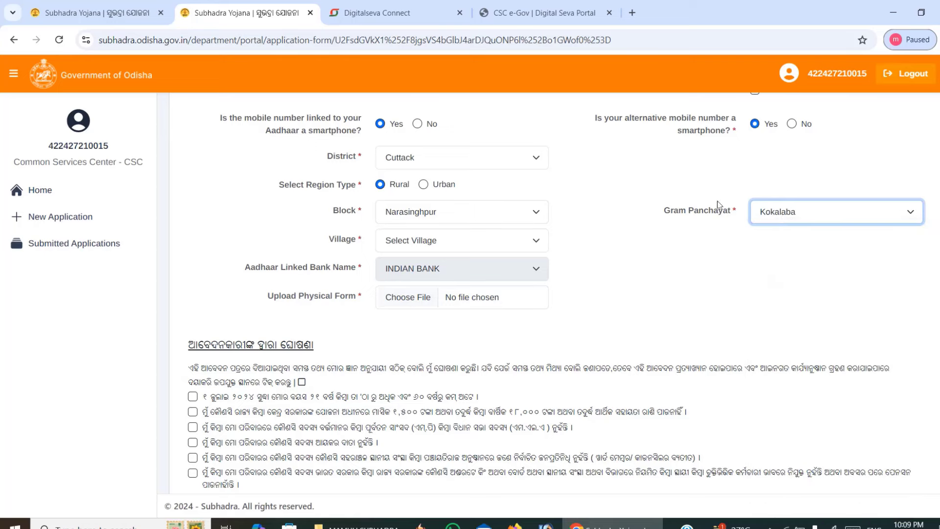
pyautogui.click(408, 243)
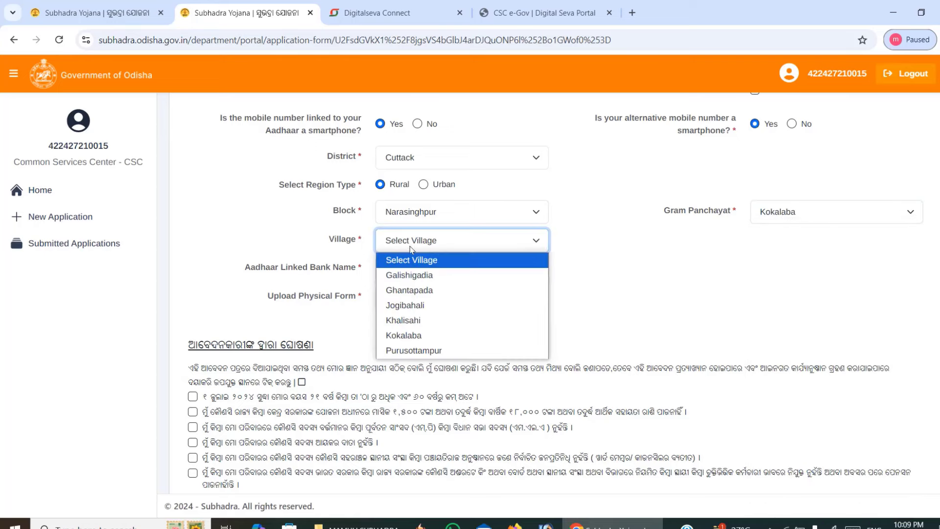
pyautogui.click(411, 305)
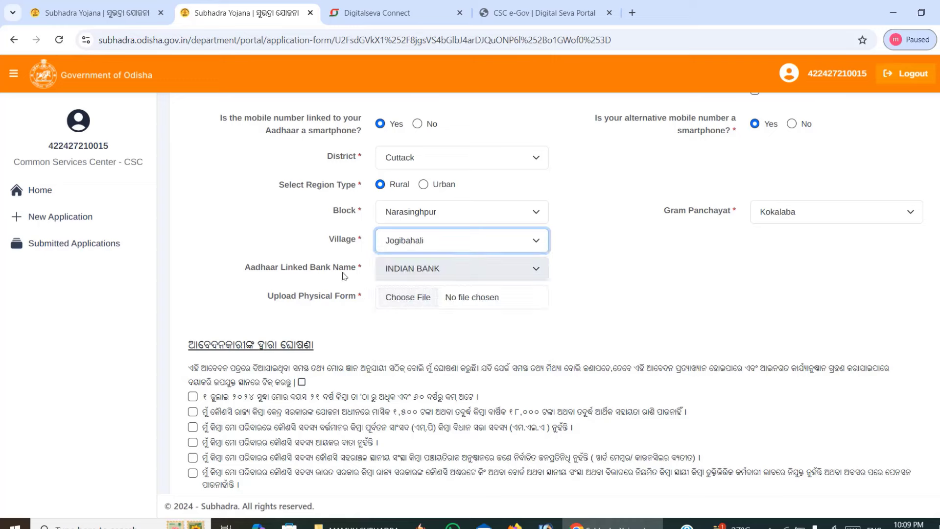
pyautogui.click(524, 273)
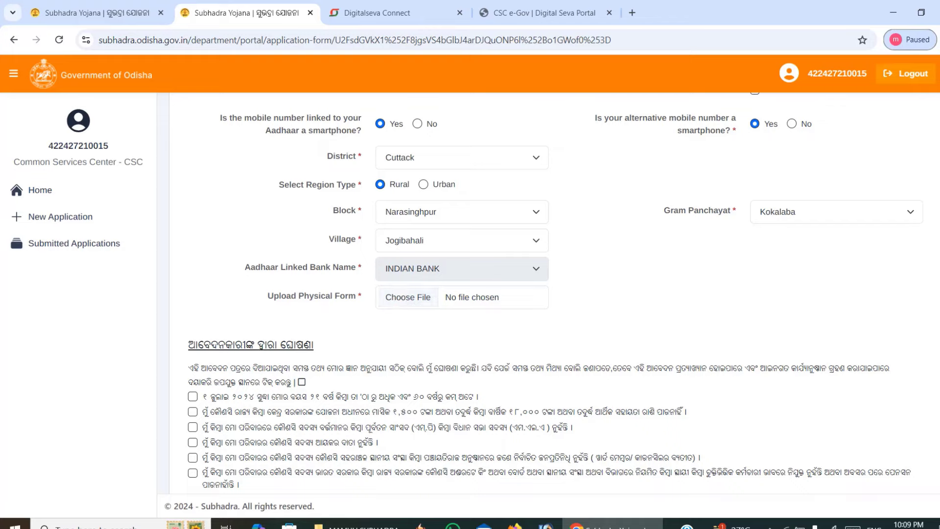
pyautogui.scroll(-1, 427, 267)
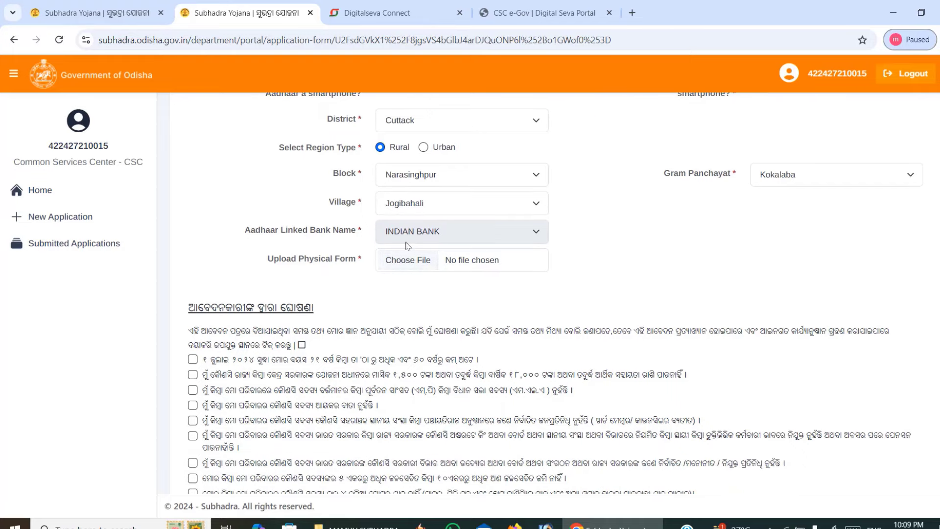
pyautogui.click(413, 262)
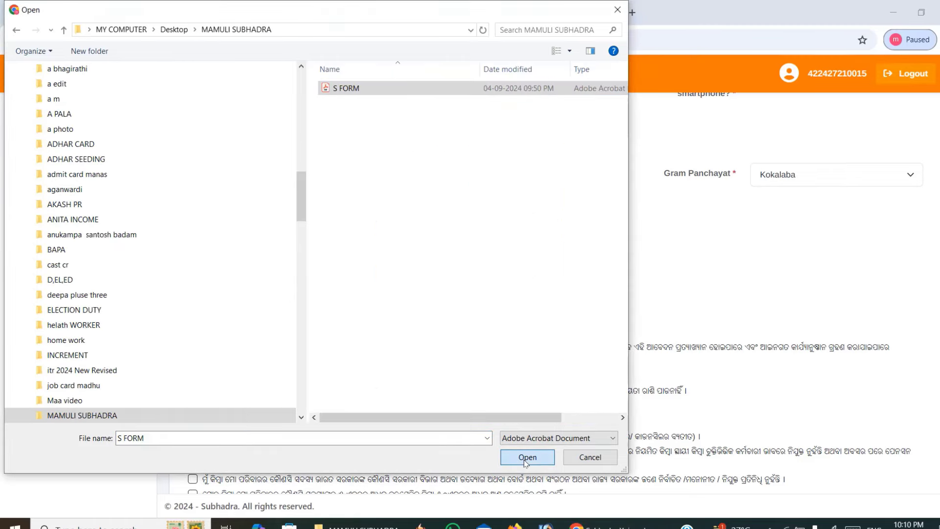
pyautogui.click(526, 457)
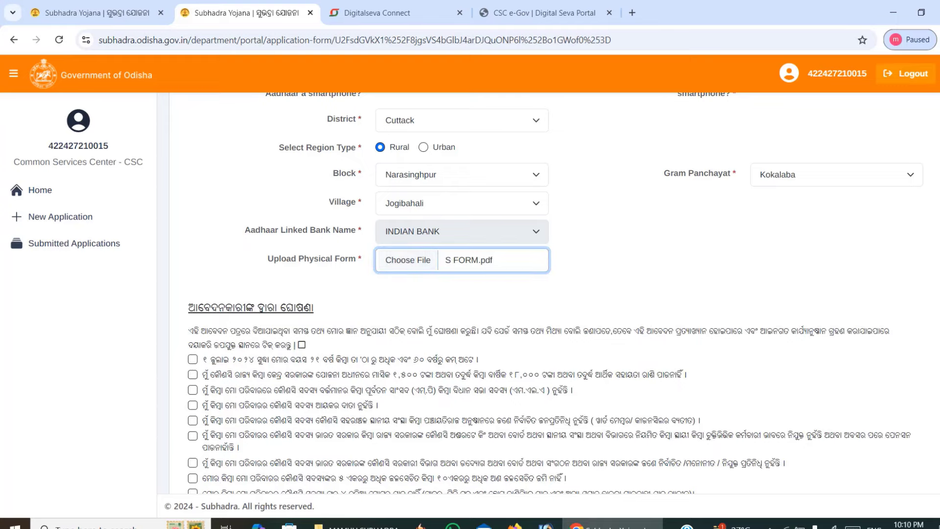
pyautogui.scroll(-1, 554, 292)
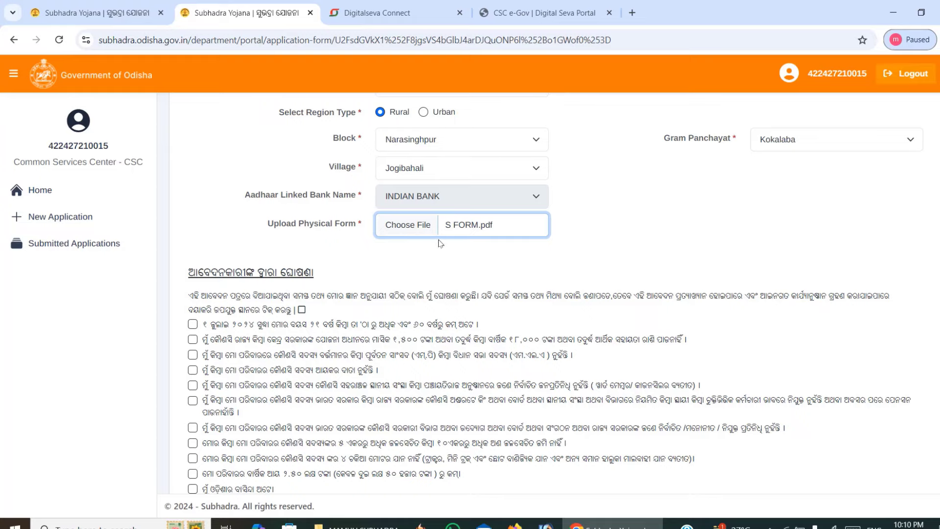
# Tick the first six applicant declaration checkboxes.
pyautogui.scroll(-3, 553, 293)
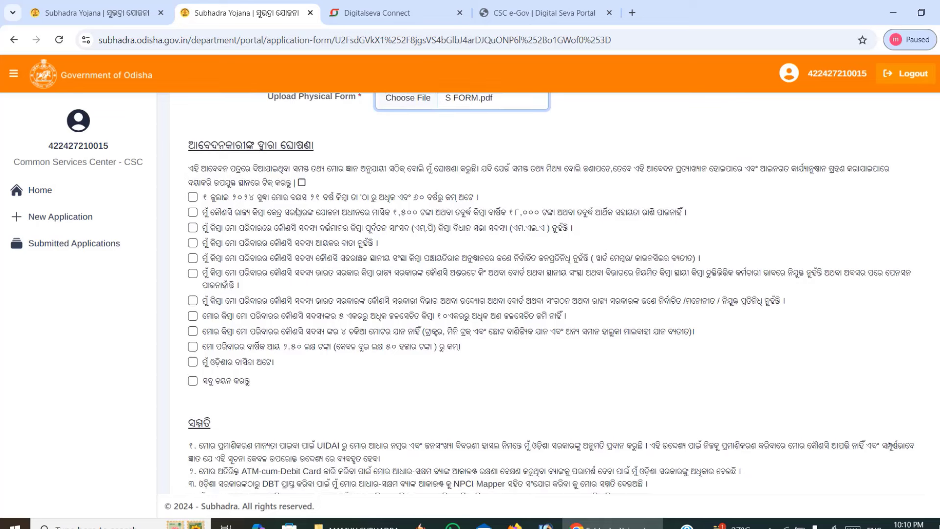
pyautogui.click(302, 183)
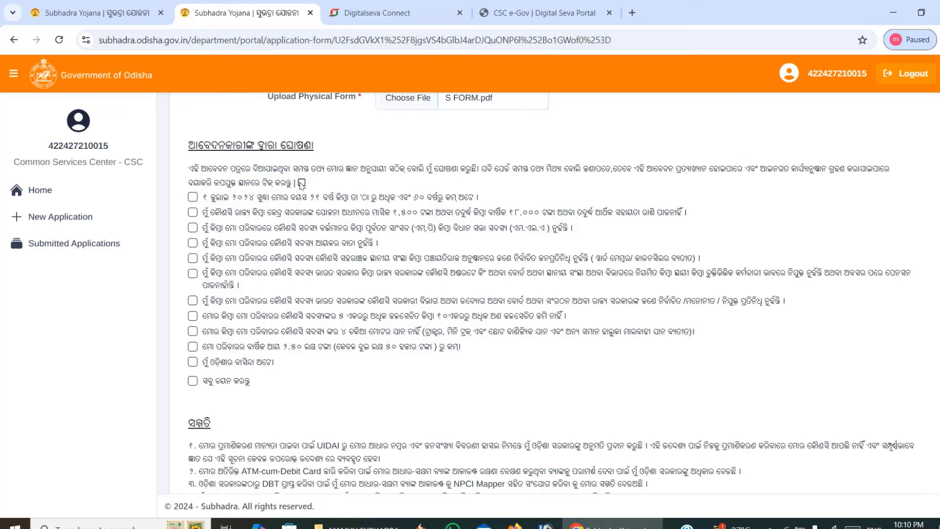
pyautogui.click(193, 197)
pyautogui.click(193, 212)
pyautogui.click(192, 227)
pyautogui.click(192, 243)
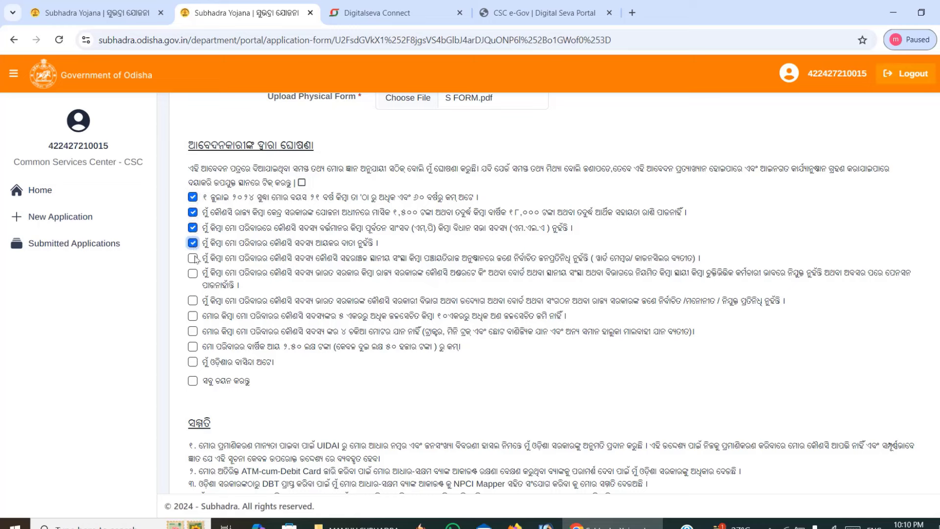
pyautogui.click(193, 258)
pyautogui.click(193, 273)
# Tick the remaining declarations, including family income and Odisha residence, plus the select-all box.
pyautogui.click(192, 300)
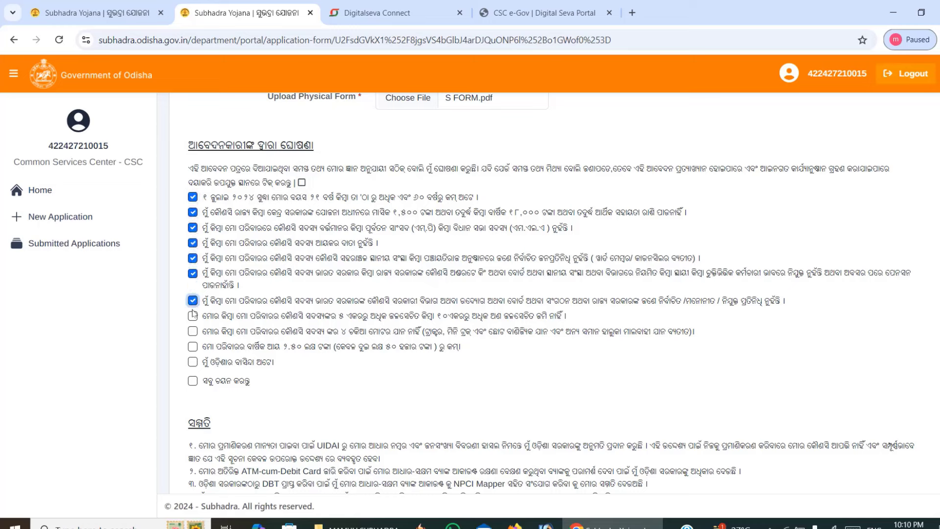
pyautogui.click(193, 316)
pyautogui.click(192, 331)
pyautogui.click(193, 347)
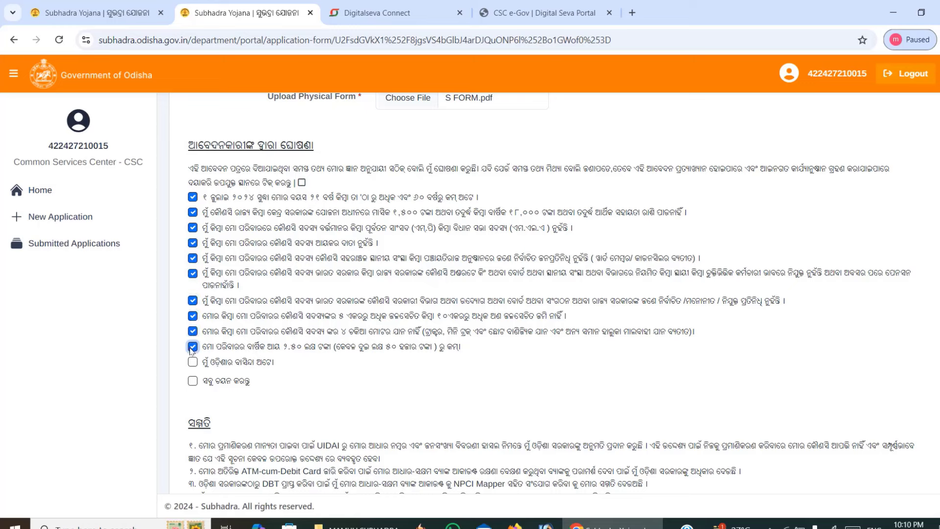
pyautogui.click(193, 361)
pyautogui.click(193, 381)
pyautogui.scroll(-3, 549, 293)
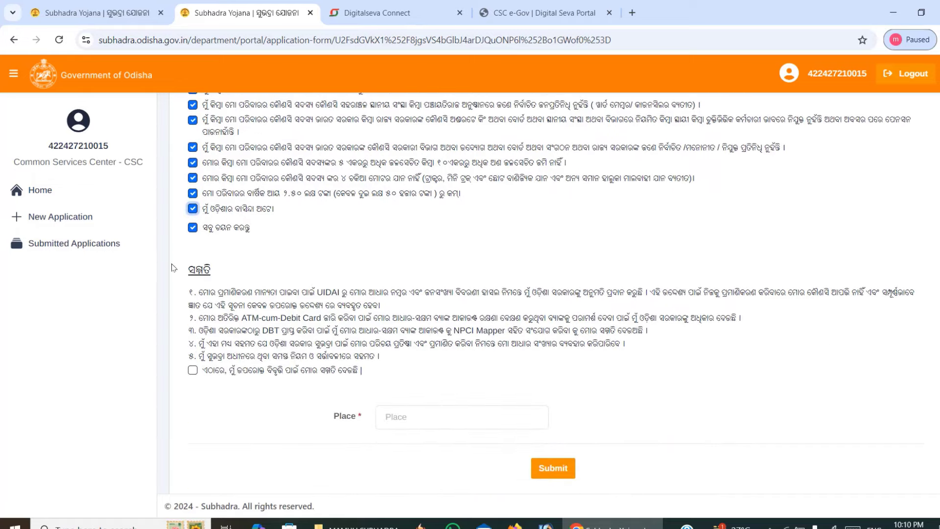
# Agree to the consent statement and paste JOGIBAHALI into the Place field.
pyautogui.click(193, 370)
pyautogui.scroll(-1, 555, 292)
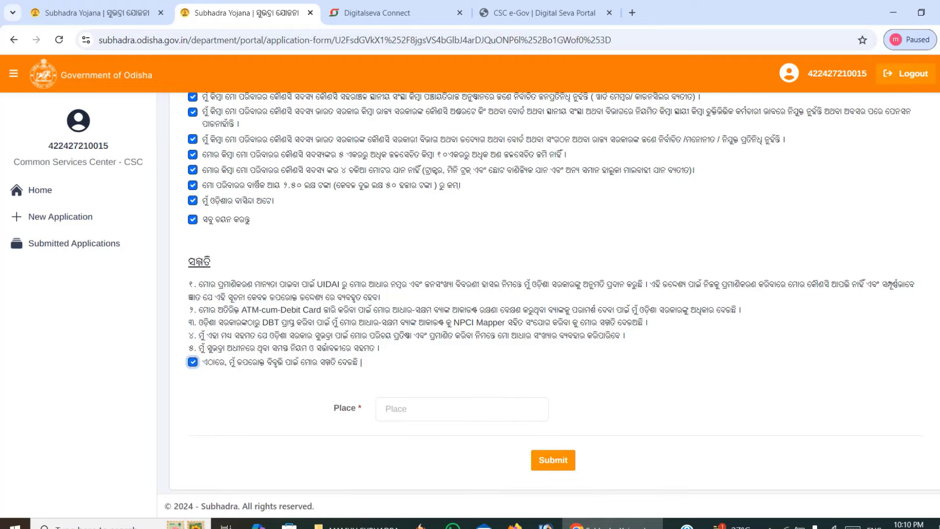
pyautogui.click(439, 402)
pyautogui.write('JOGIBAHALI')
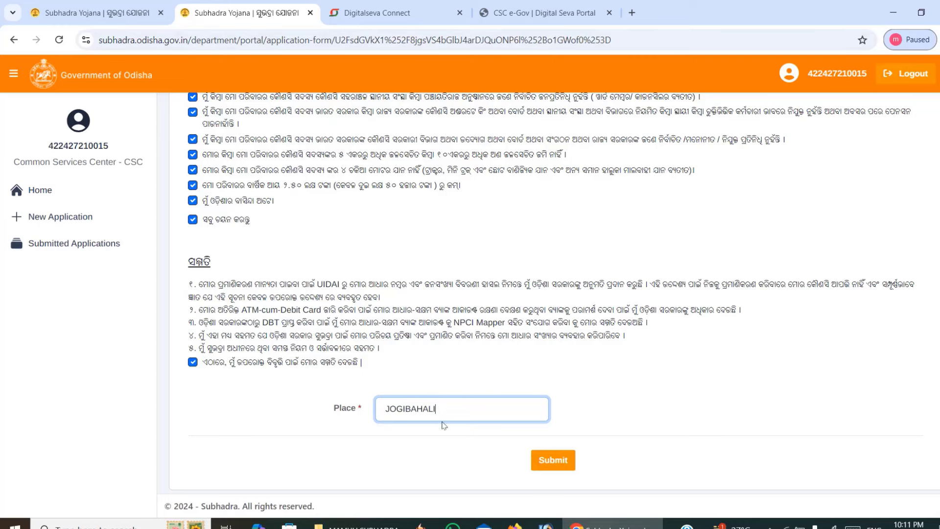
# Submit the application form, resubmitting after the page jumps back to the top.
pyautogui.click(545, 465)
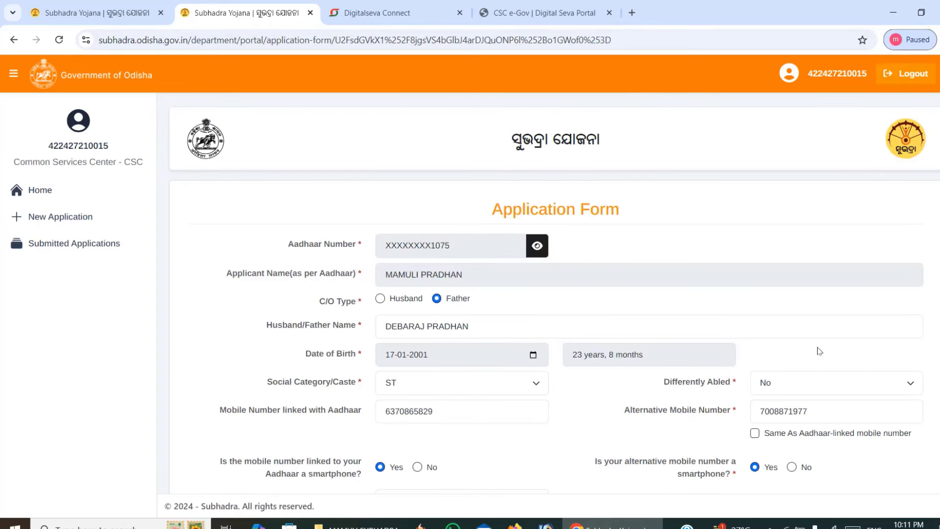
pyautogui.scroll(-15, 489, 357)
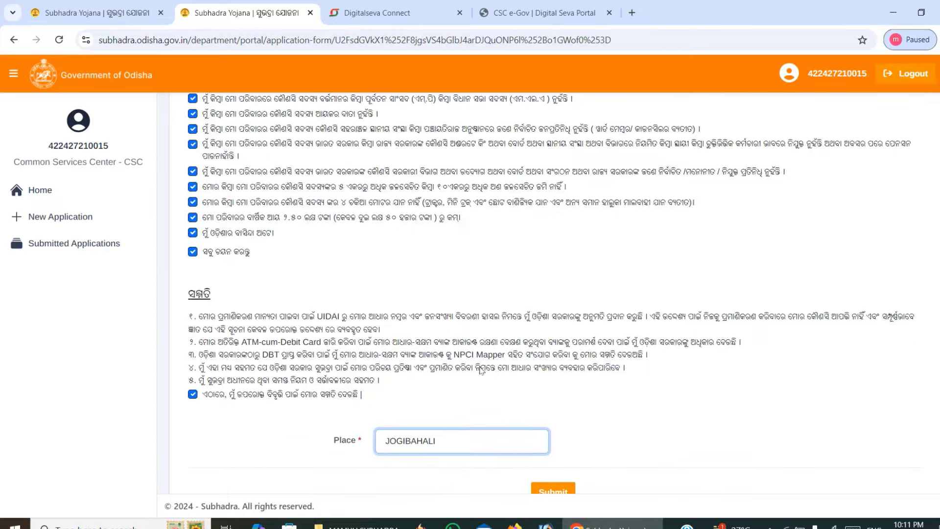
pyautogui.click(549, 466)
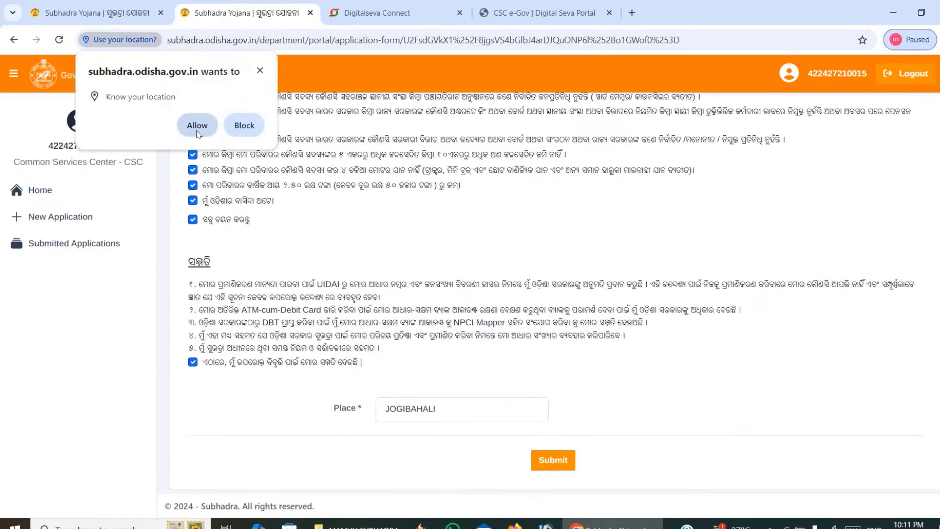
# Allow location access, review the two-page PDF application preview, and proceed.
pyautogui.click(198, 128)
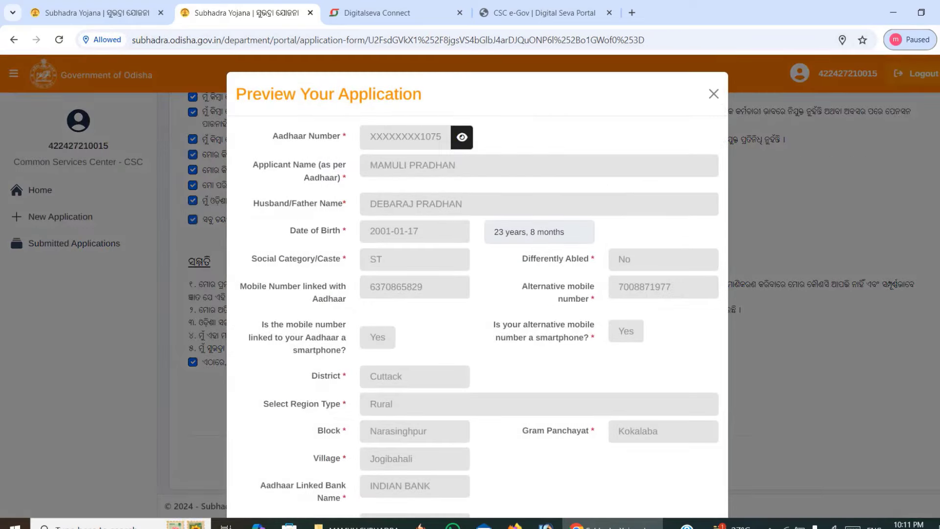
pyautogui.scroll(-2, 477, 289)
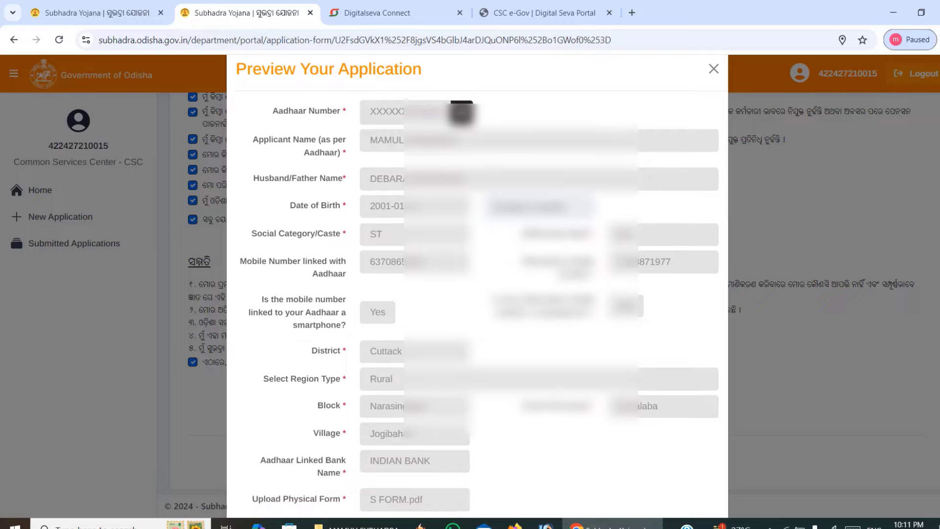
pyautogui.scroll(-1, 477, 288)
pyautogui.scroll(3, 477, 289)
pyautogui.scroll(-10, 477, 289)
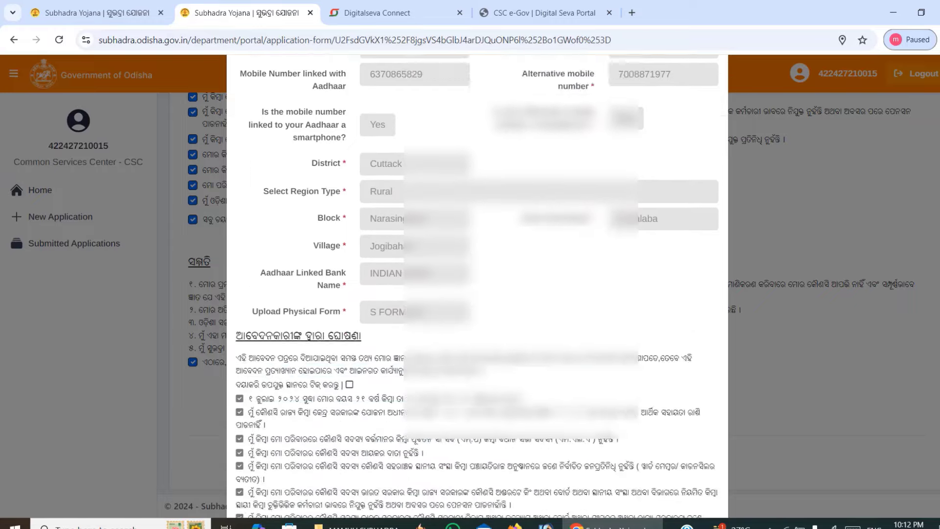
pyautogui.scroll(-5, 741, 272)
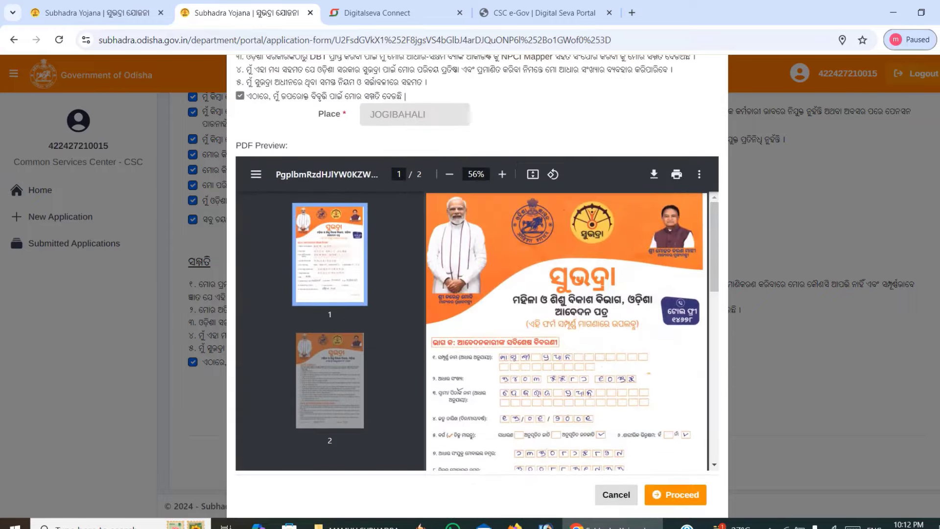
pyautogui.moveTo(715, 251); pyautogui.dragTo(689, 263)
pyautogui.scroll(-5, 695, 337)
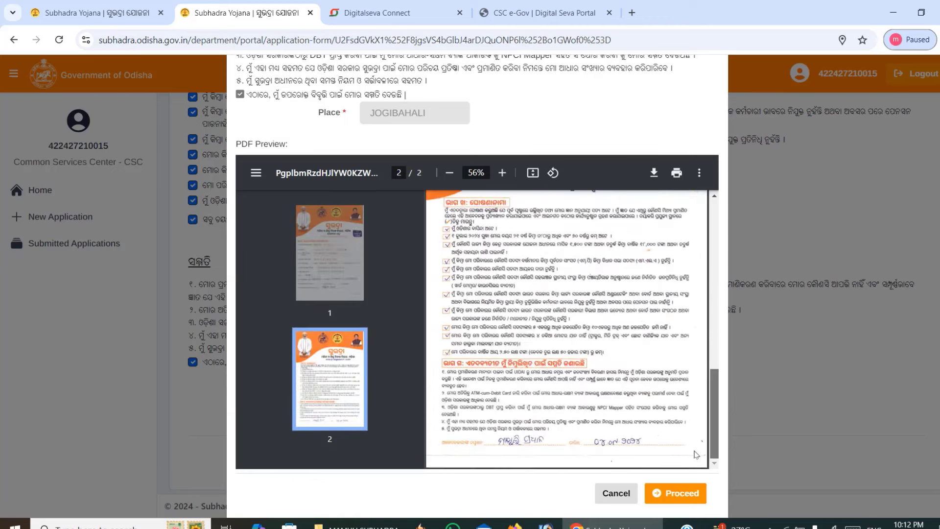
pyautogui.click(668, 496)
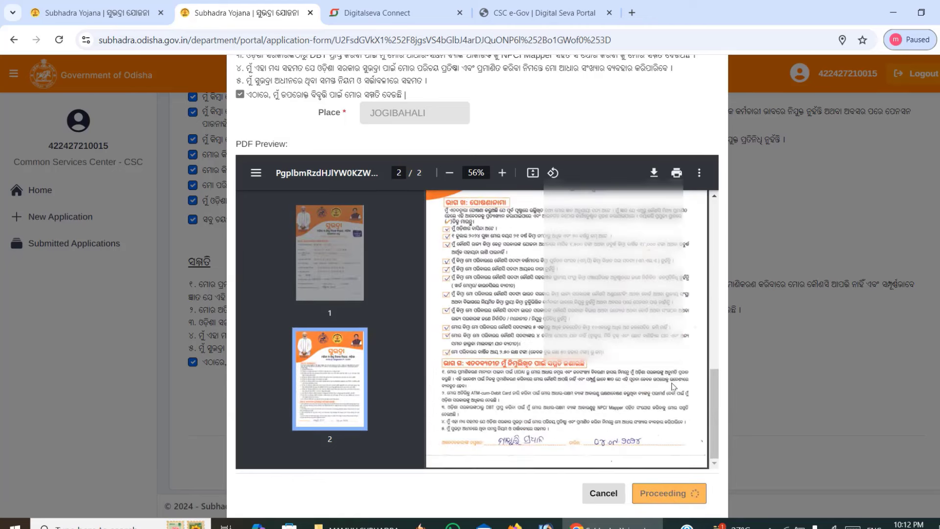